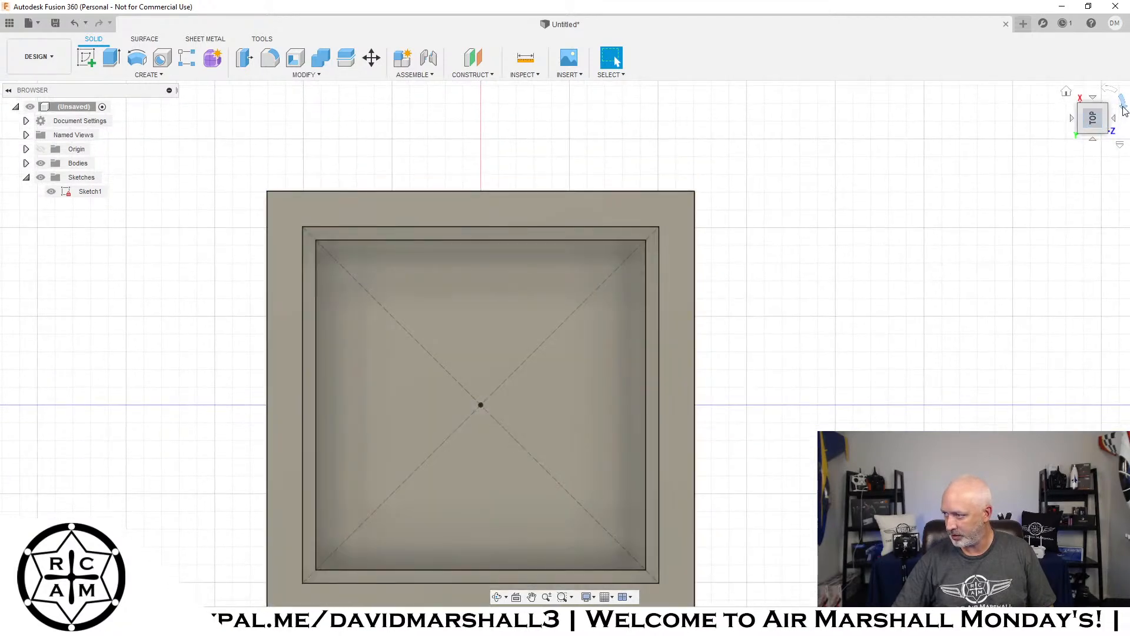
Step: Hide the first sketch so only the box body with its stepped recess is displayed
click(1123, 109)
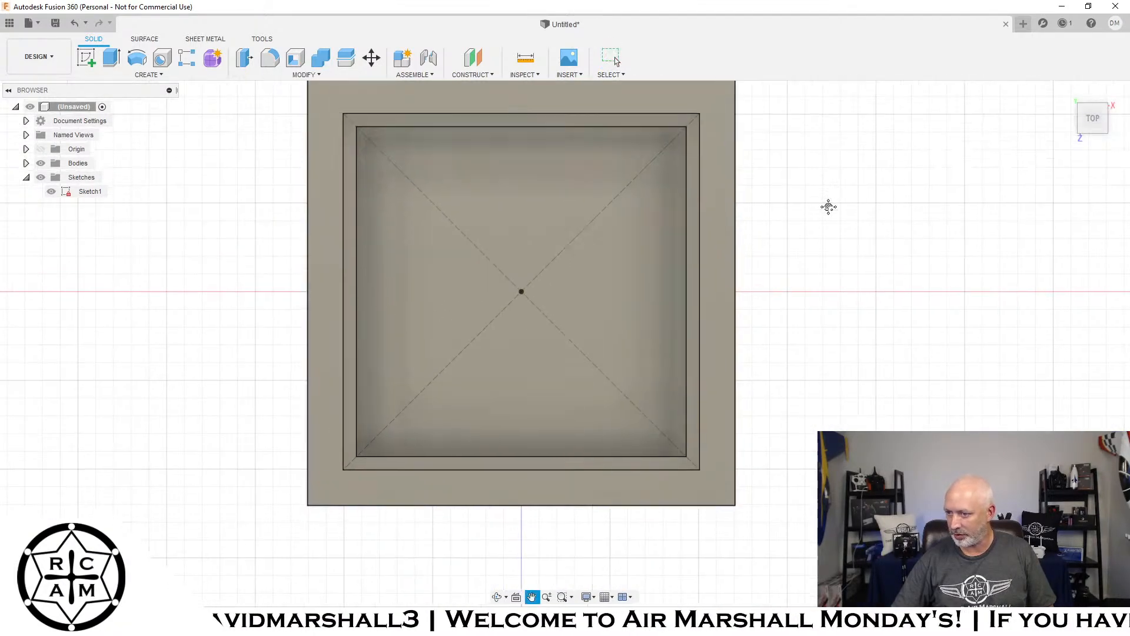
drag(1093, 122, 1094, 110)
click(88, 192)
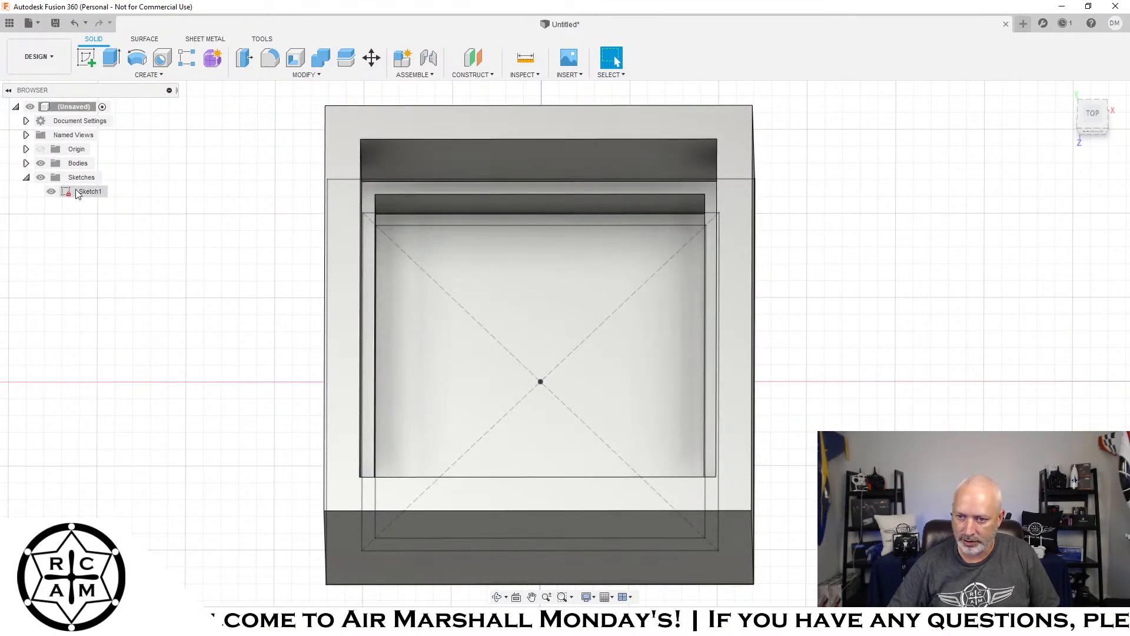
click(52, 192)
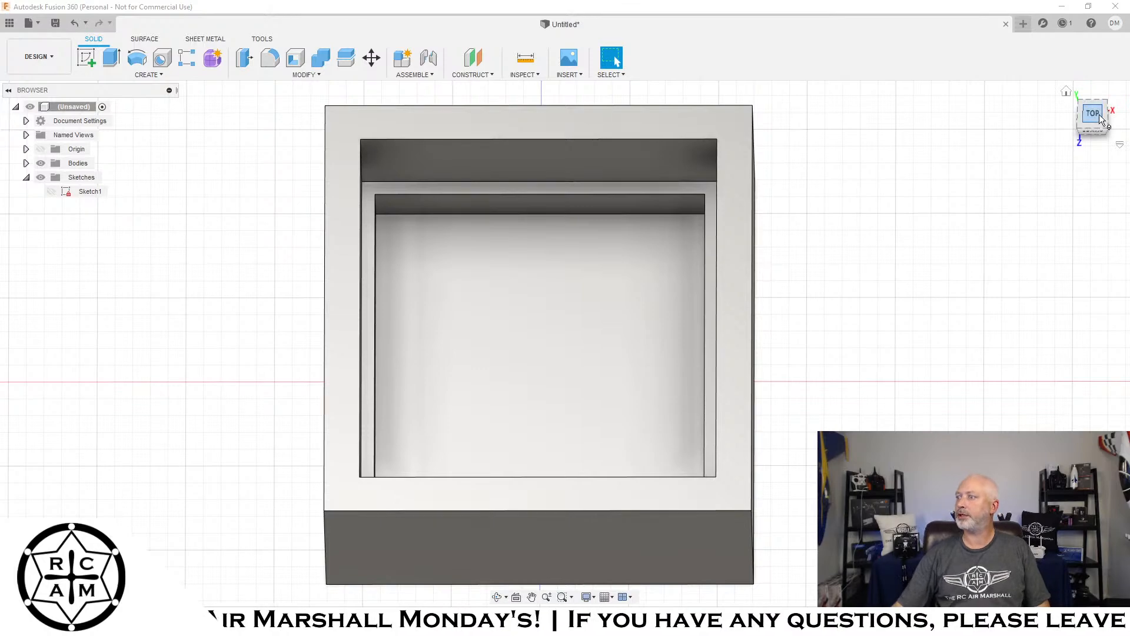
Step: Create a new sketch on the back face of the box
drag(1093, 126, 1092, 116)
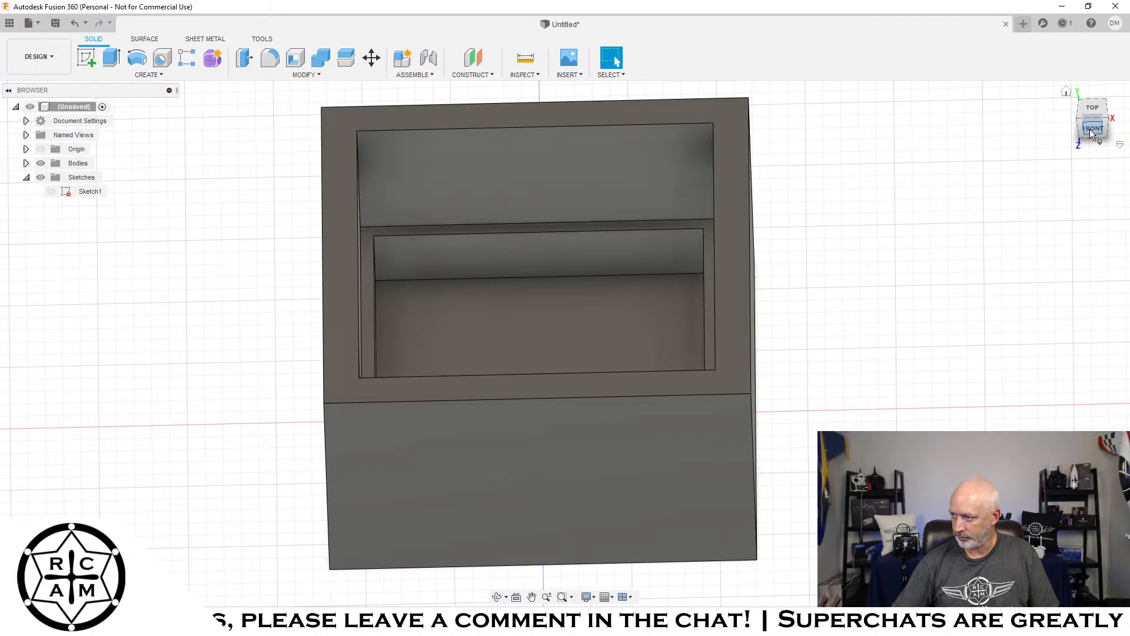
drag(1088, 139, 1090, 115)
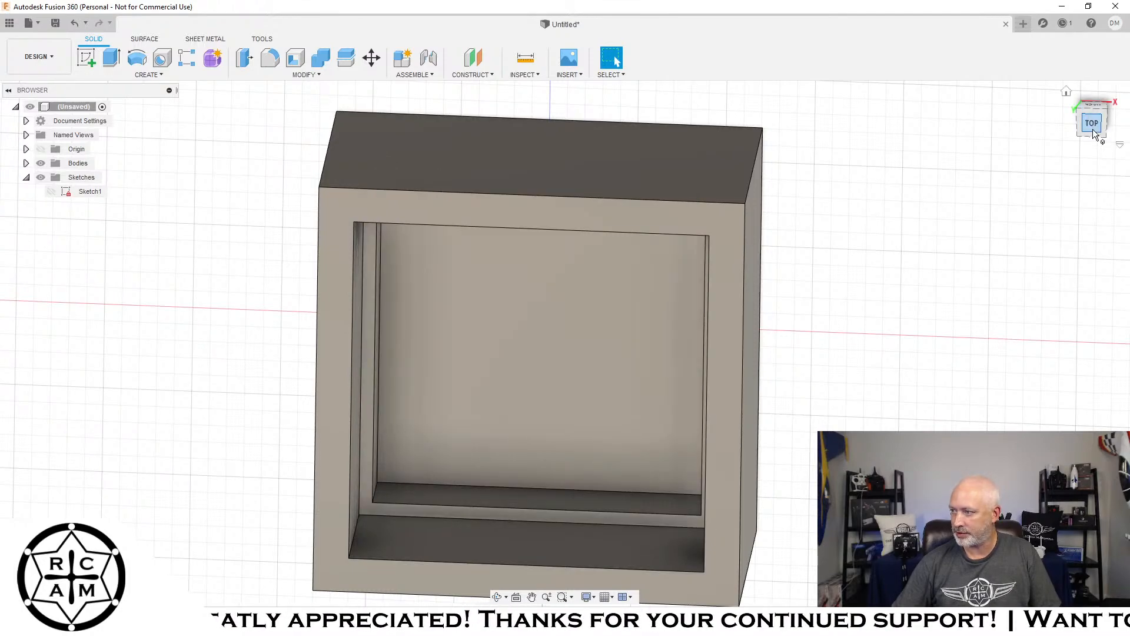
drag(1096, 130, 1096, 66)
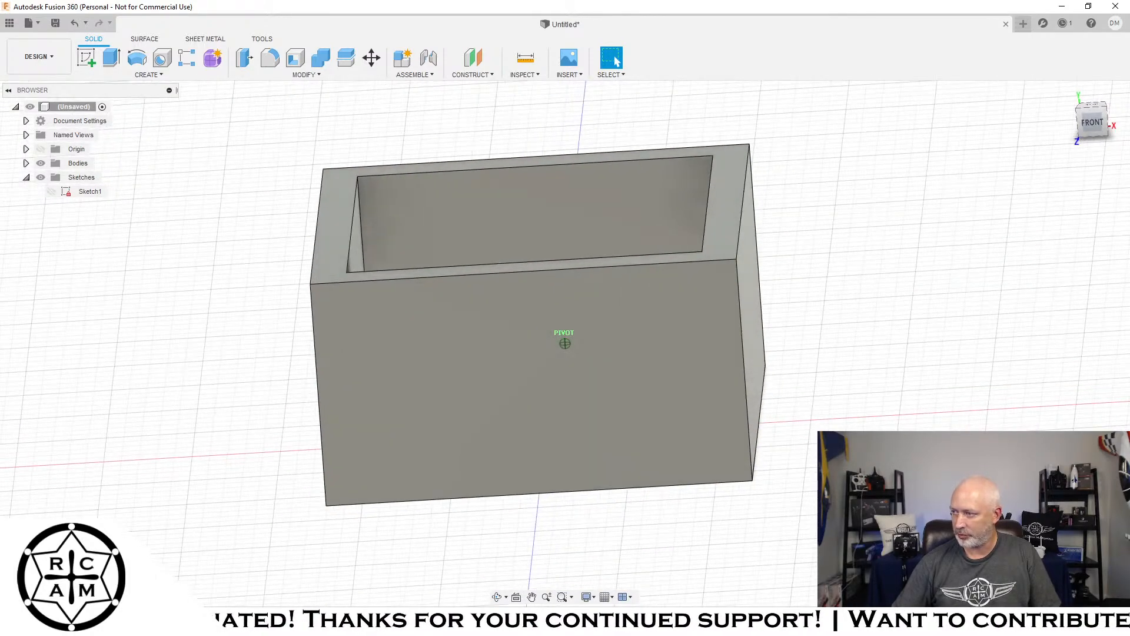
click(1093, 121)
mouse_move(1093, 128)
mouse_down()
mouse_move(1044, 125)
mouse_move(1107, 121)
mouse_move(1053, 134)
mouse_up()
click(1111, 121)
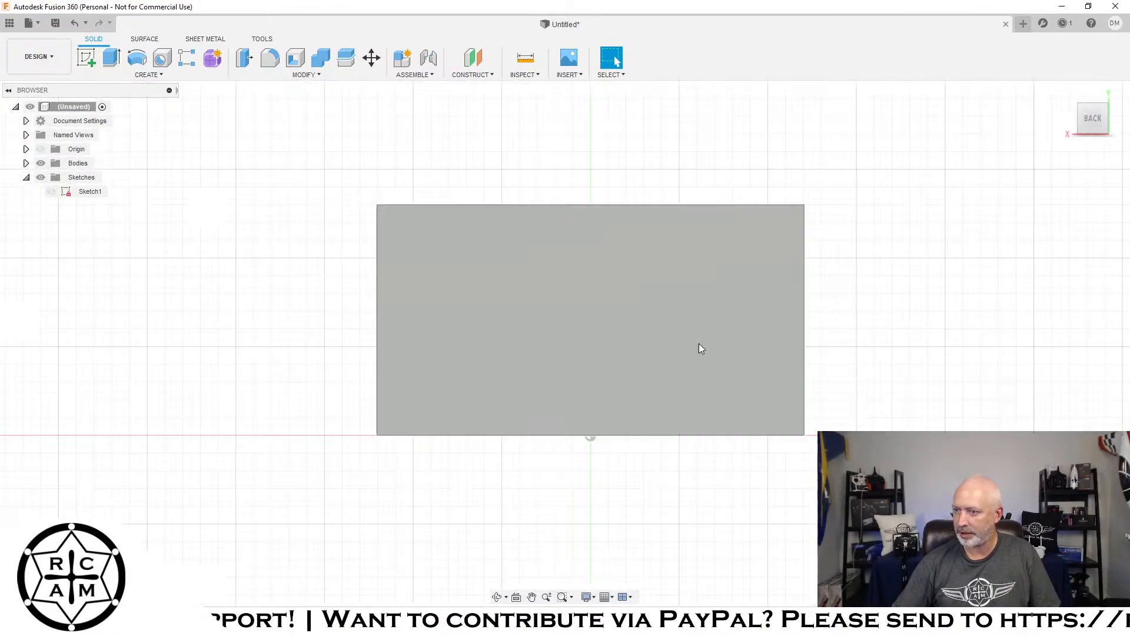
click(532, 288)
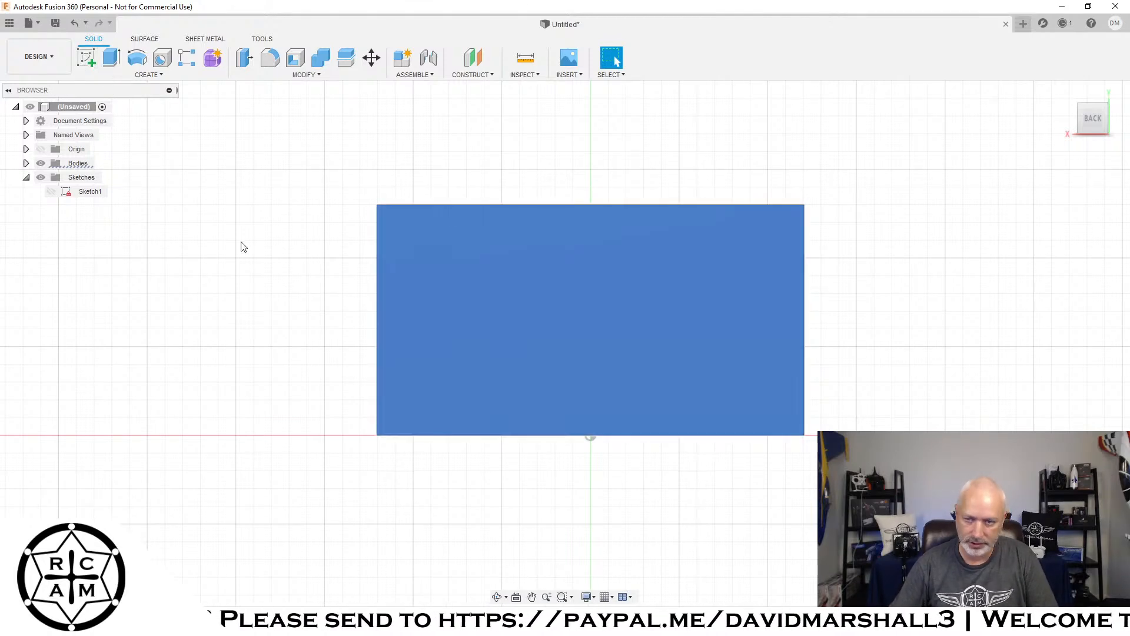
click(86, 57)
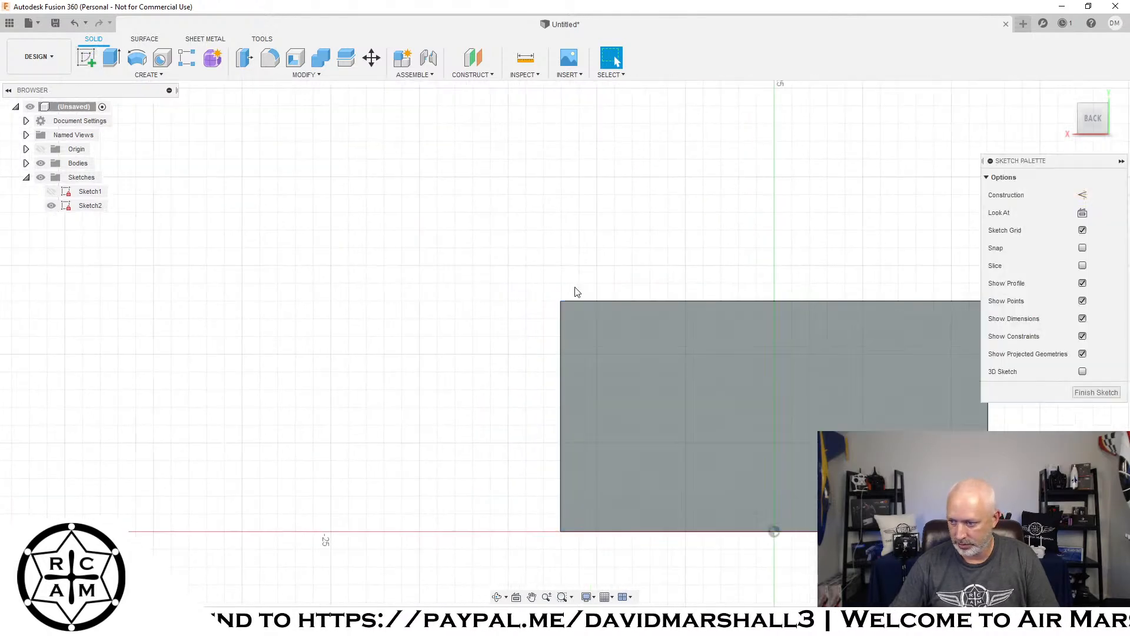
middle_drag(800, 396, 555, 260)
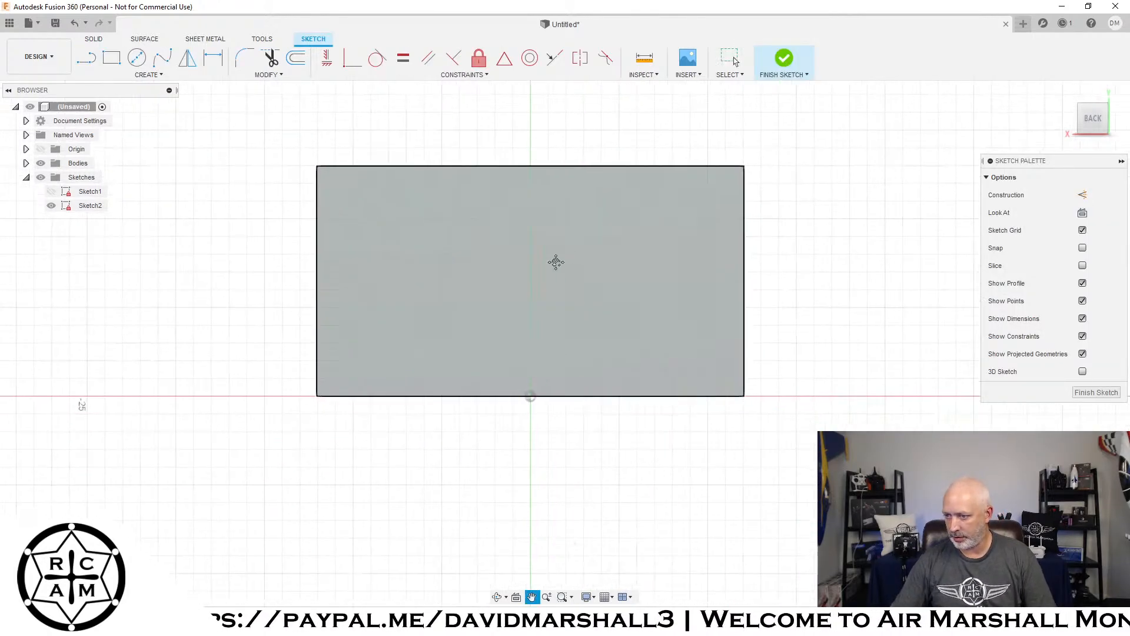
click(517, 255)
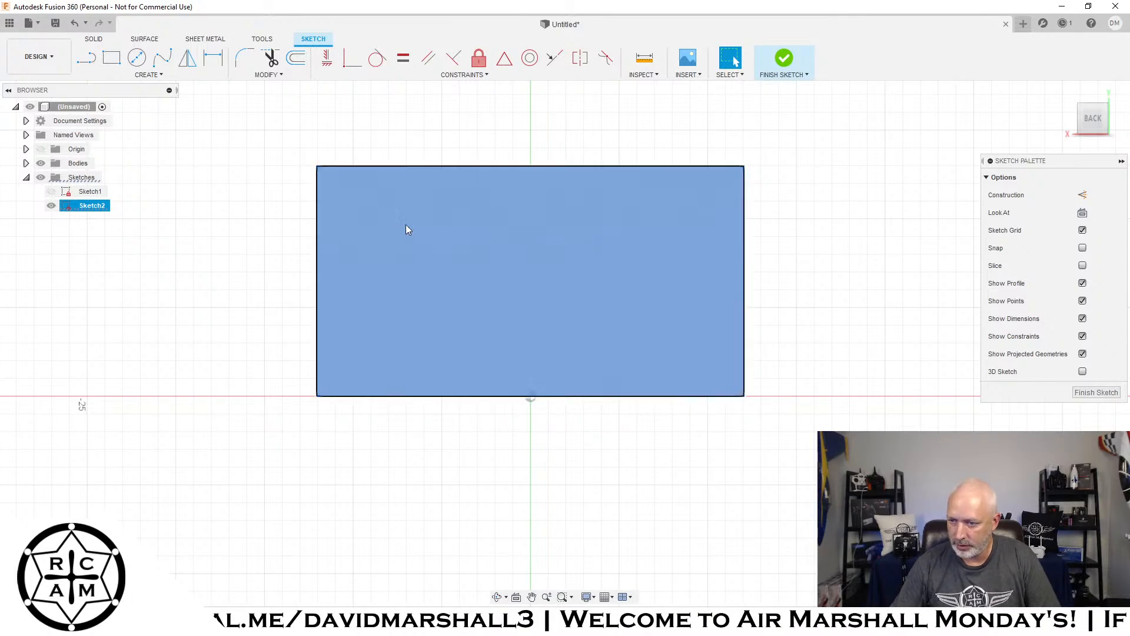
Step: Sketch a construction rectangle 2 mm tall and 24.10 mm wide along the bottom edge of the back face
click(111, 58)
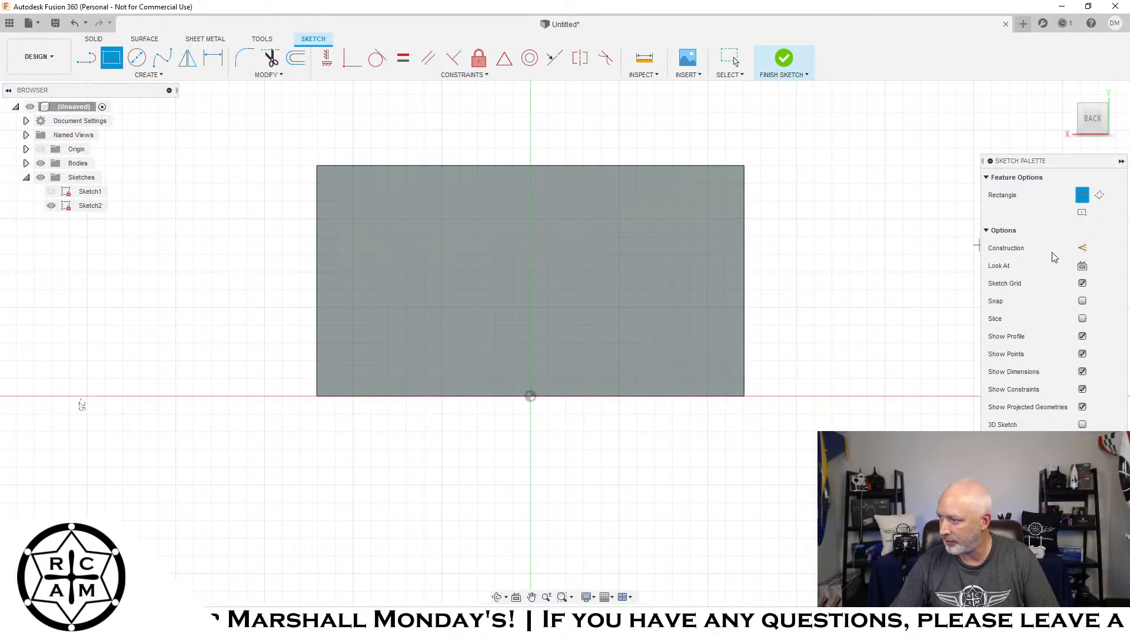
click(1082, 249)
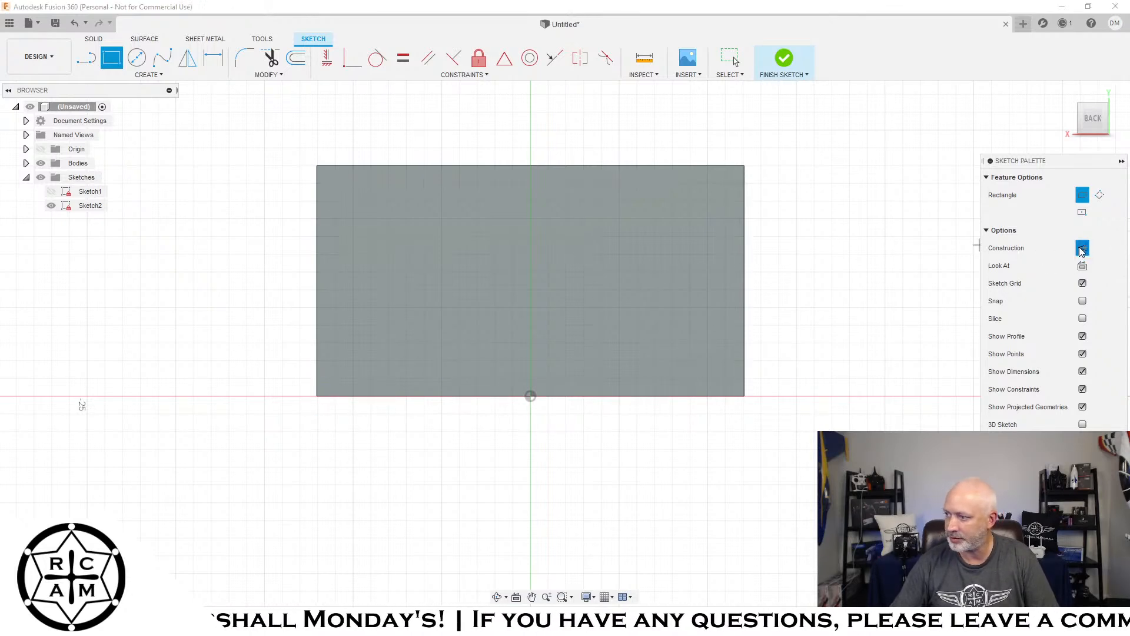
click(317, 396)
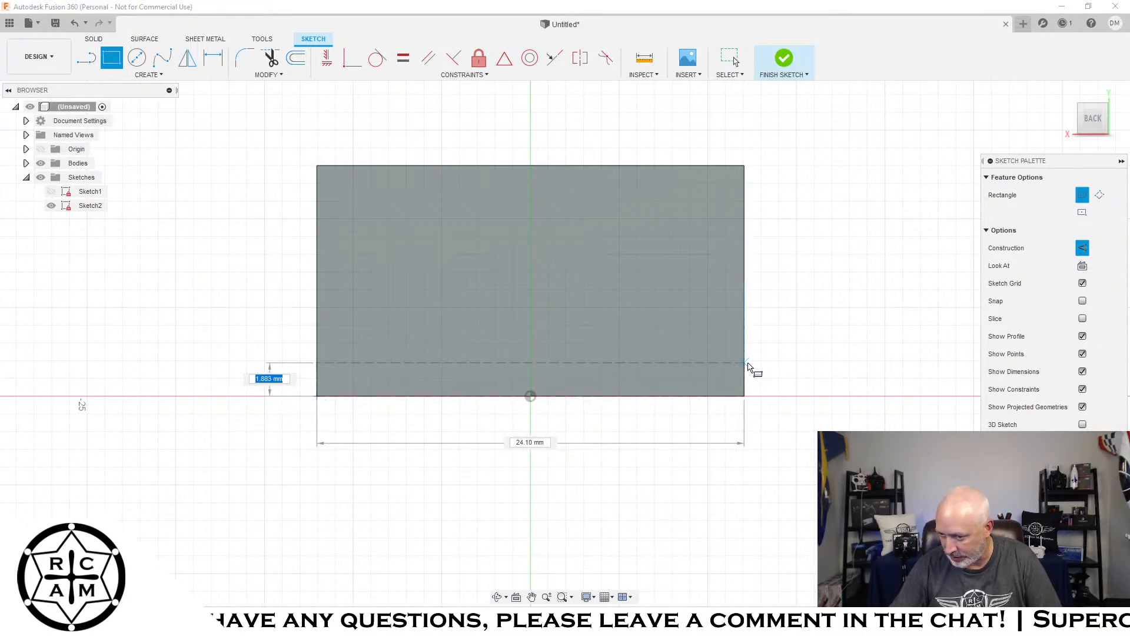
text(2)
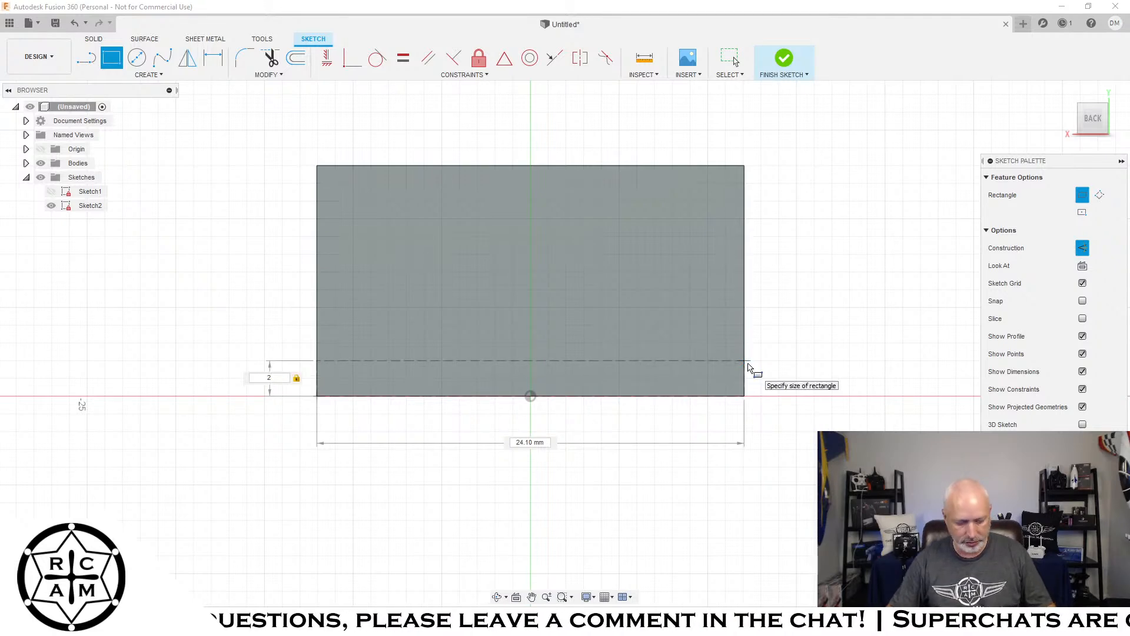
key(Tab)
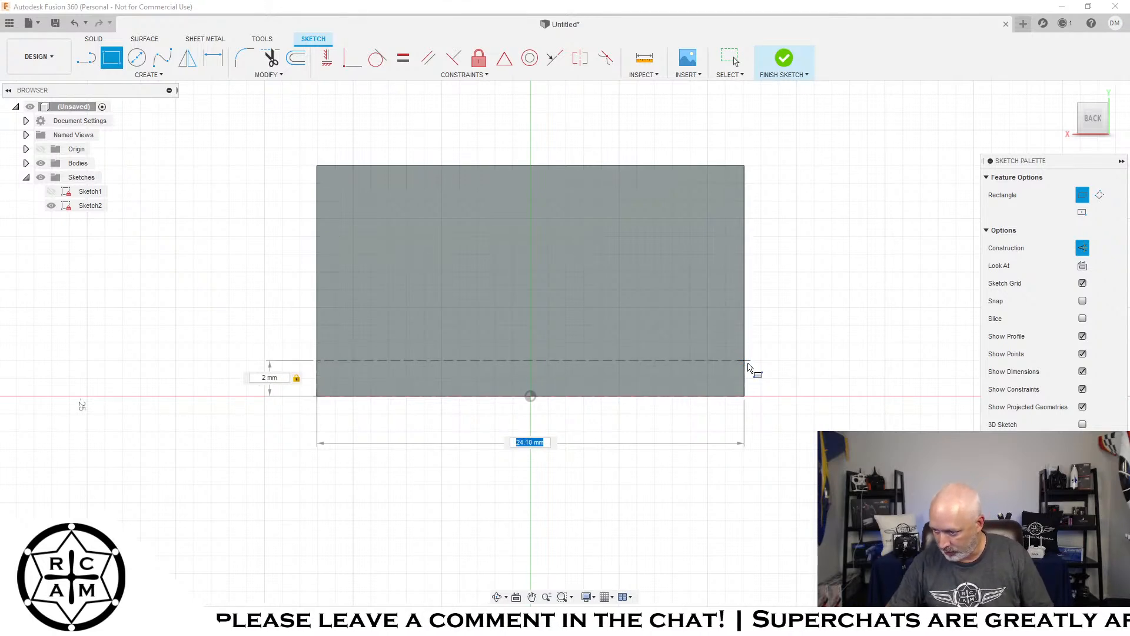
key(Return)
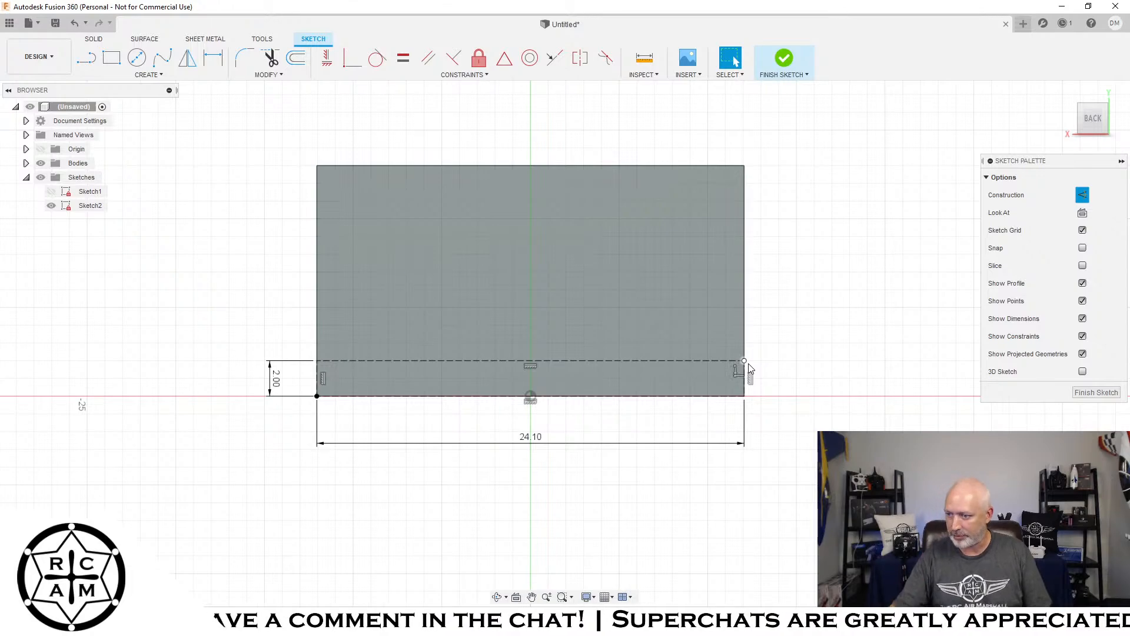
Step: Add a full-width construction rectangle 3.5 mm tall directly above the 2 mm one
mouse_move(1096, 122)
mouse_down()
mouse_move(1094, 214)
mouse_move(1095, 131)
mouse_up()
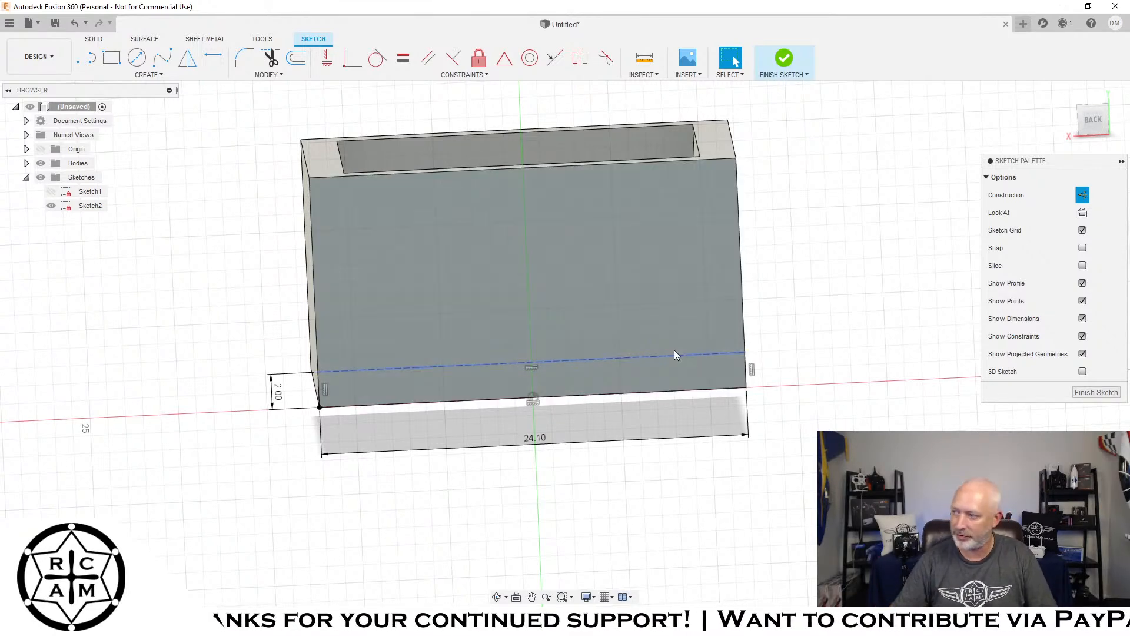
click(1091, 121)
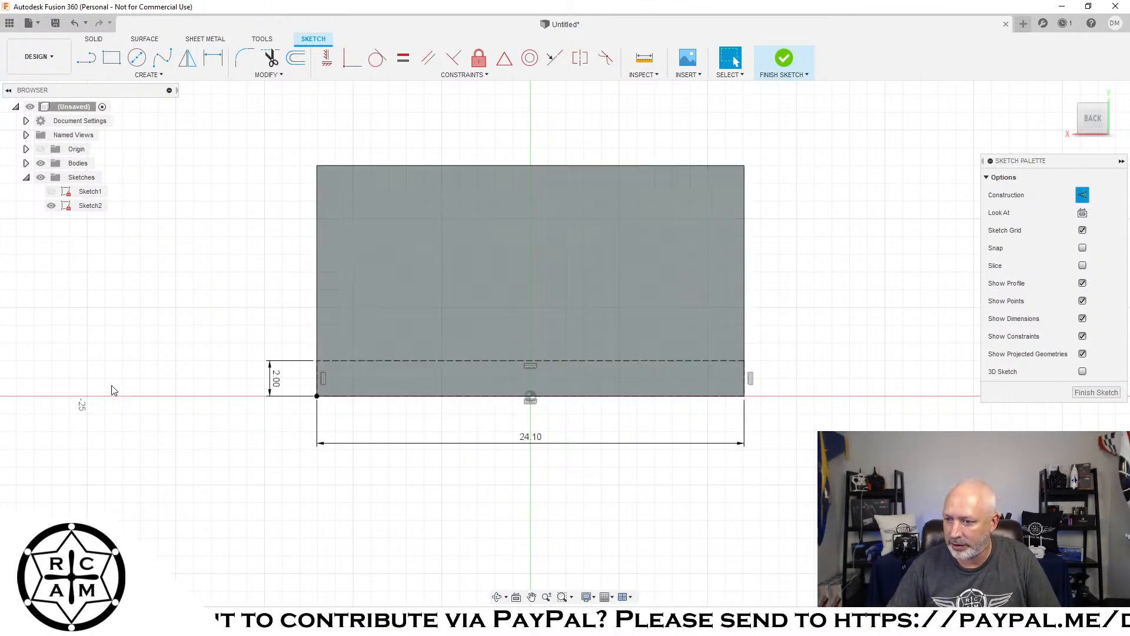
click(111, 58)
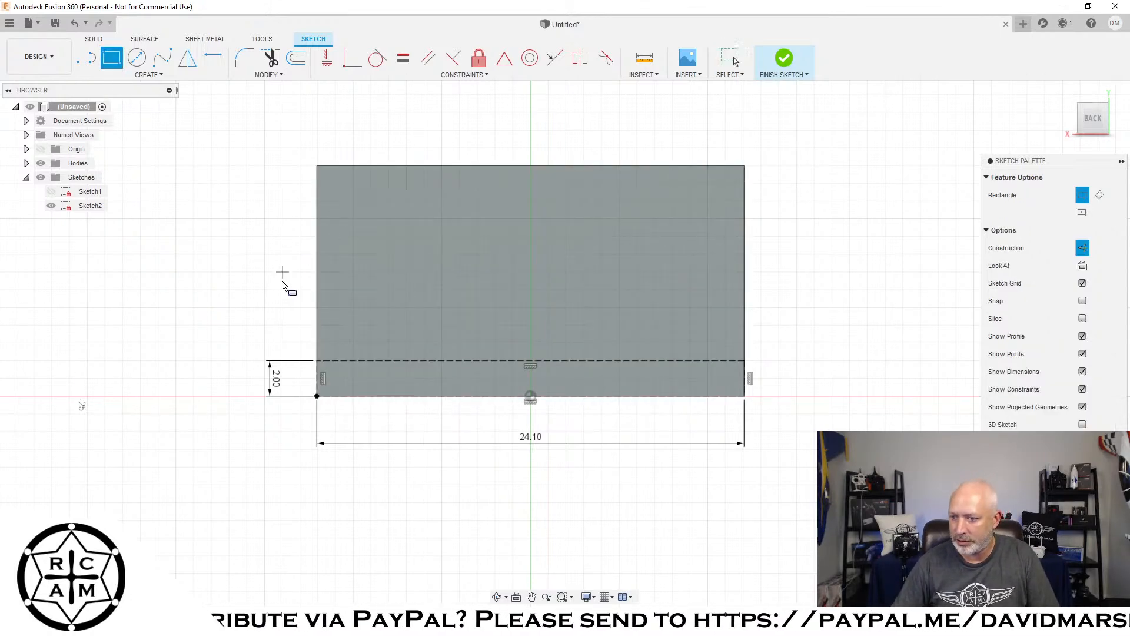
click(317, 360)
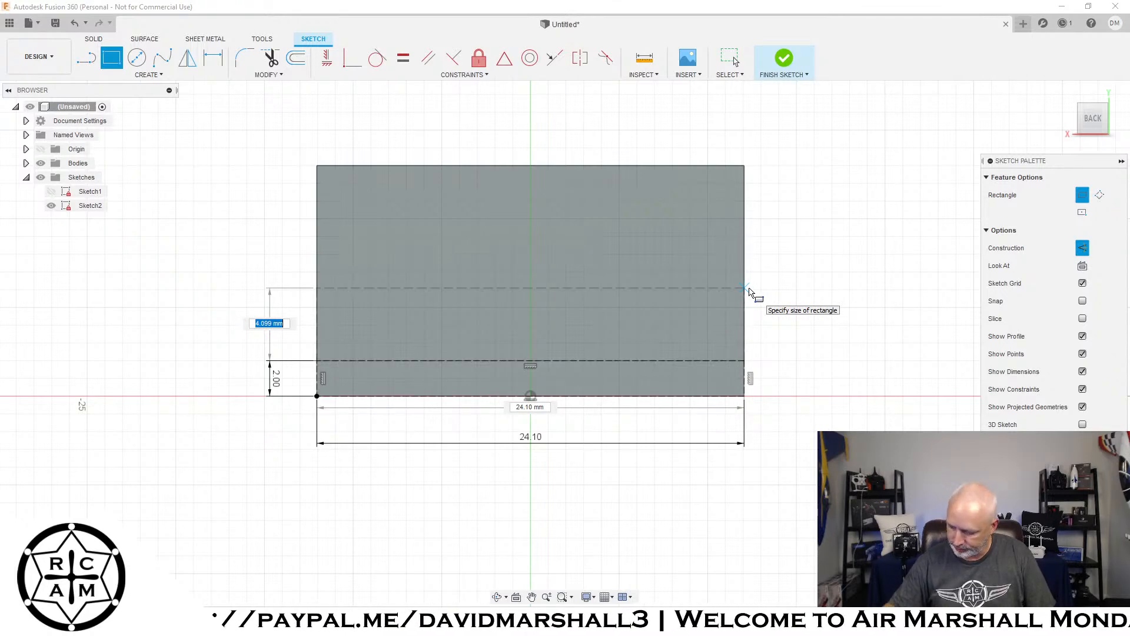
text(3.)
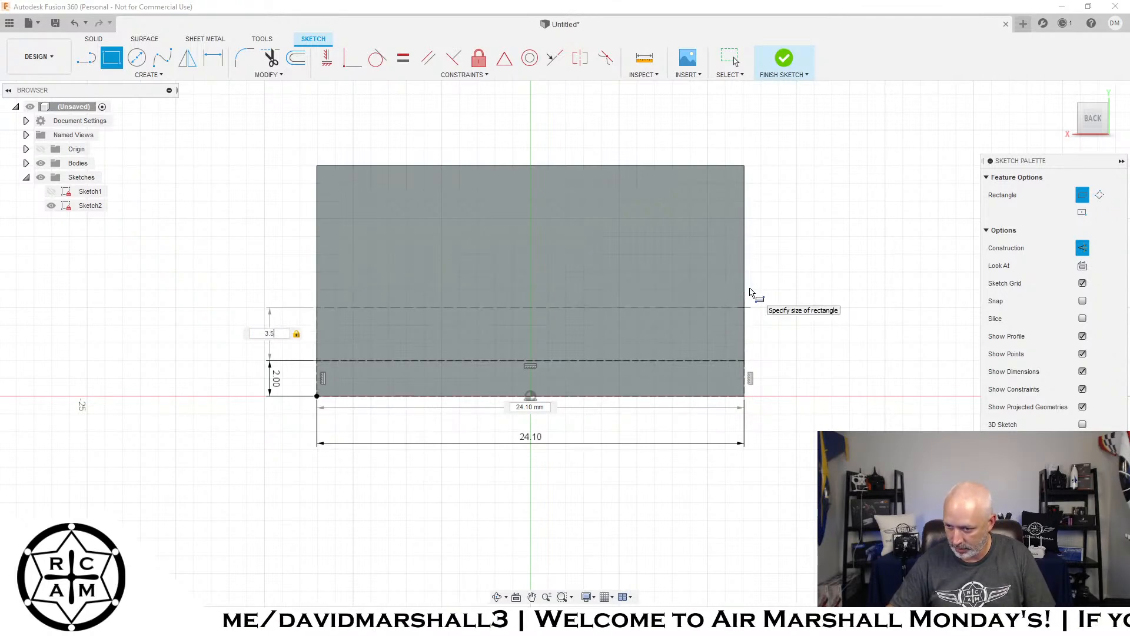
text(5)
key(Return)
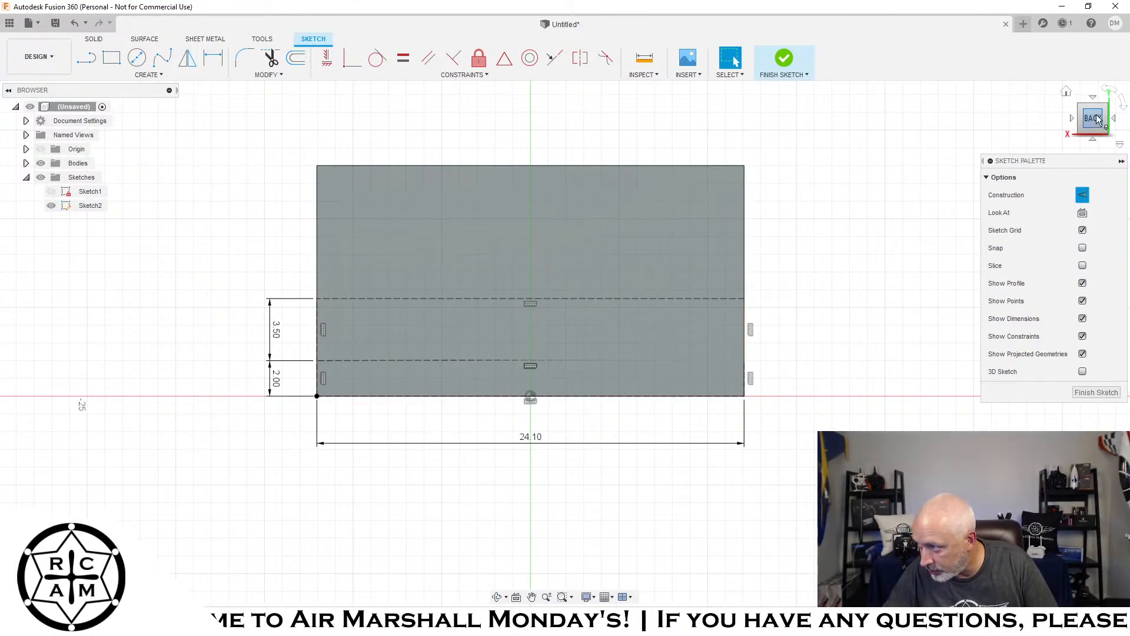
Step: Sketch a full-height construction rectangle 5 mm wide, starting from the back face's bottom-right corner and running along its right edge
mouse_move(1096, 119)
mouse_down()
mouse_move(1051, 160)
mouse_move(988, 130)
mouse_move(992, 174)
mouse_move(1018, 131)
mouse_move(1089, 118)
mouse_move(1114, 104)
mouse_move(1116, 83)
mouse_move(1089, 101)
mouse_move(1096, 125)
mouse_up()
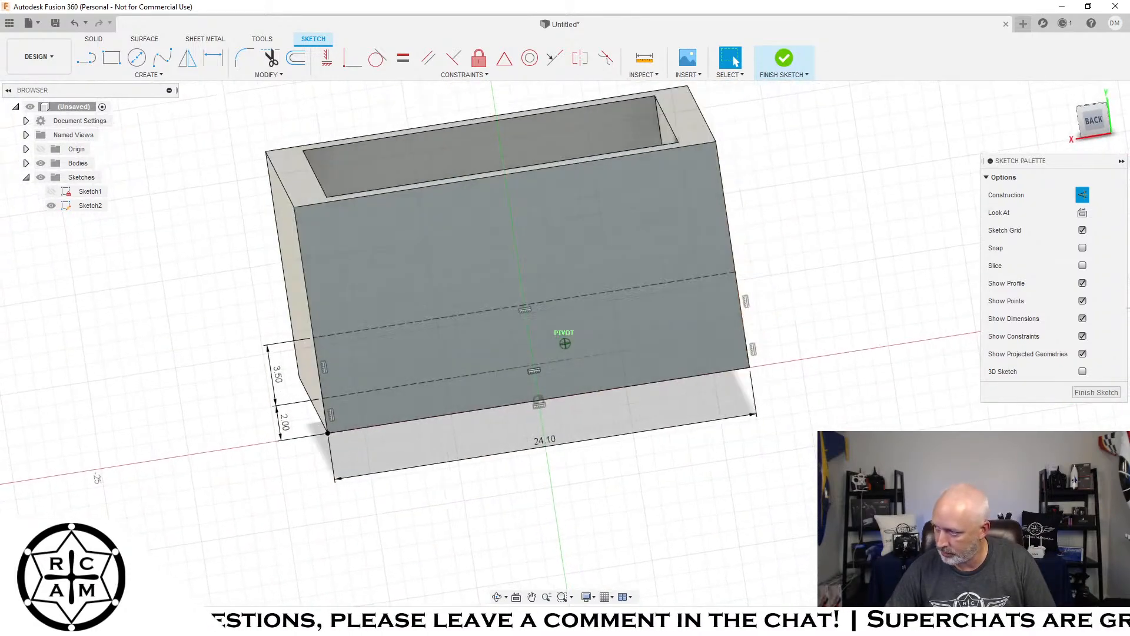
click(1093, 120)
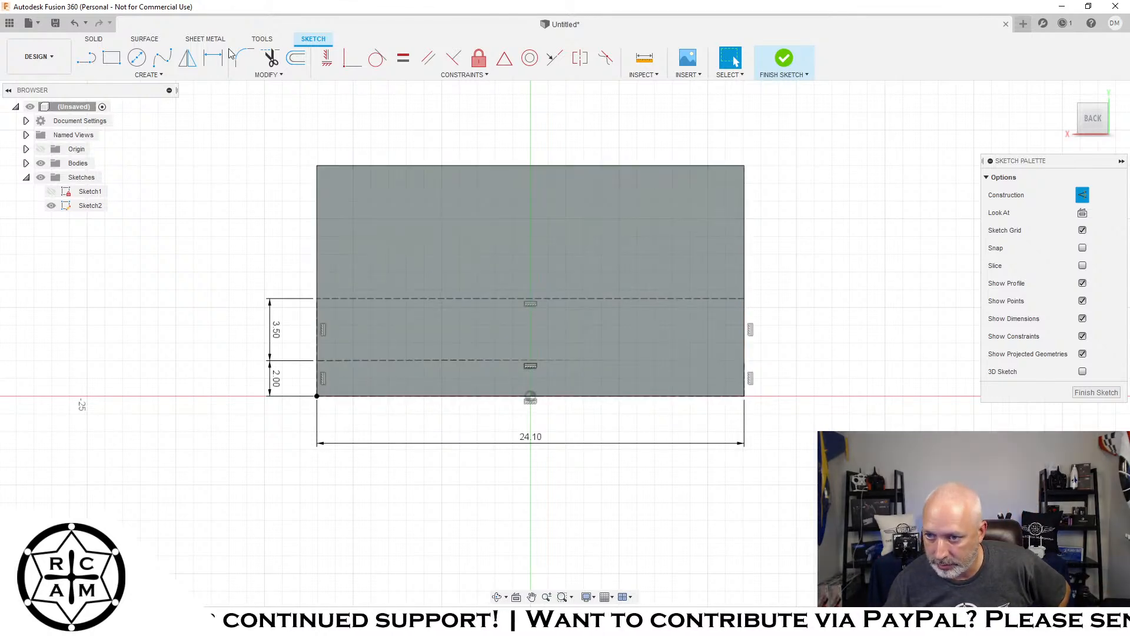
click(111, 57)
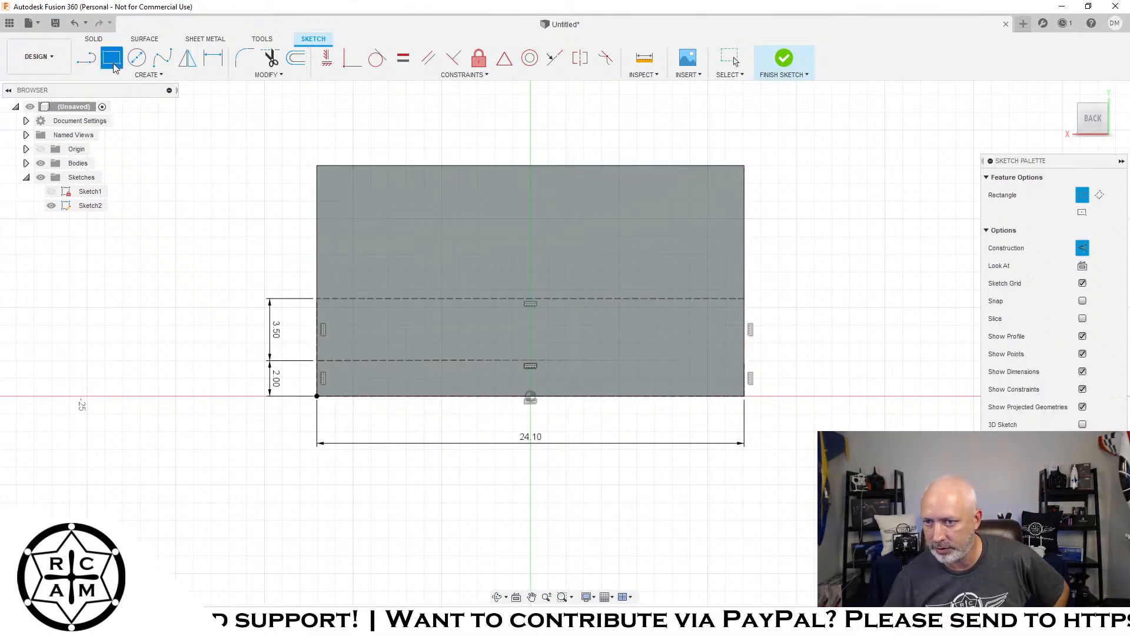
click(744, 395)
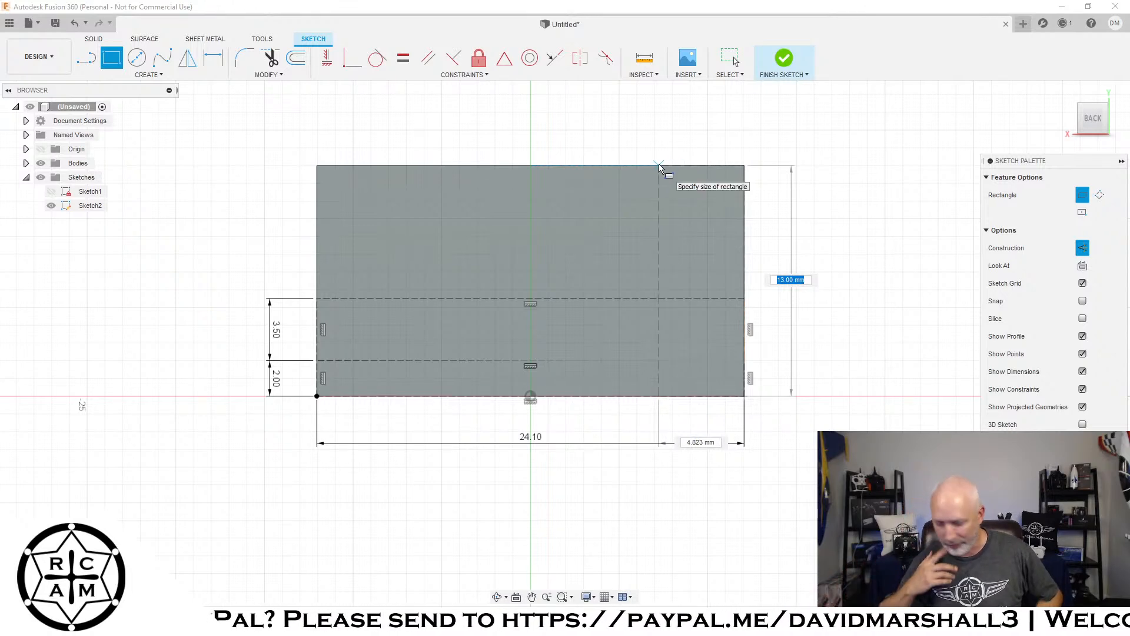
key(Tab)
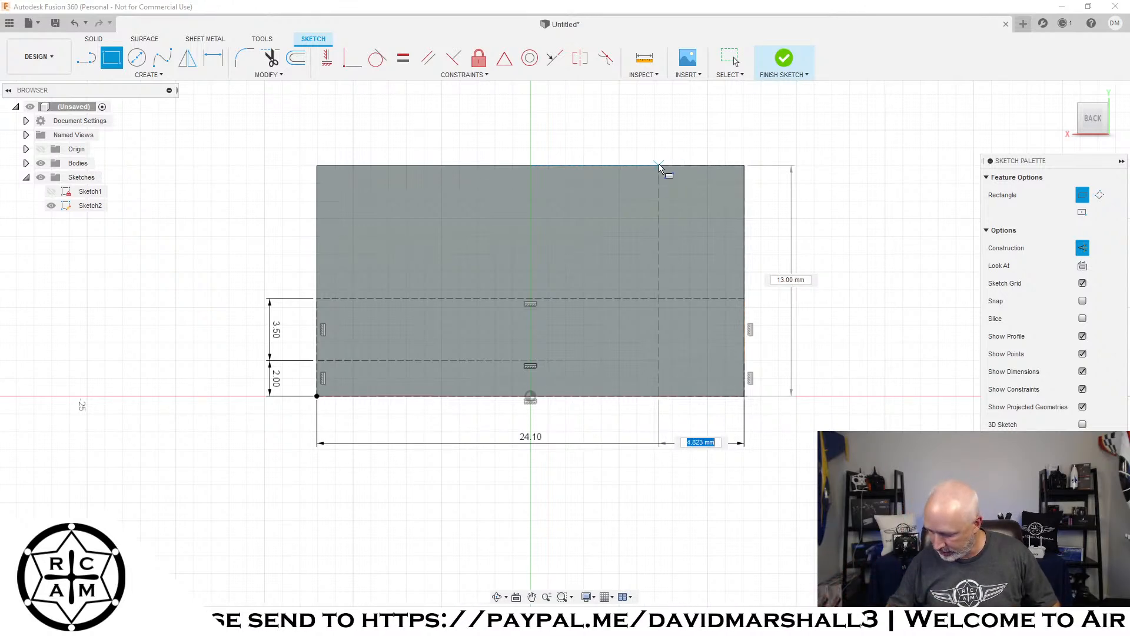
text(5)
key(Return)
key(Escape)
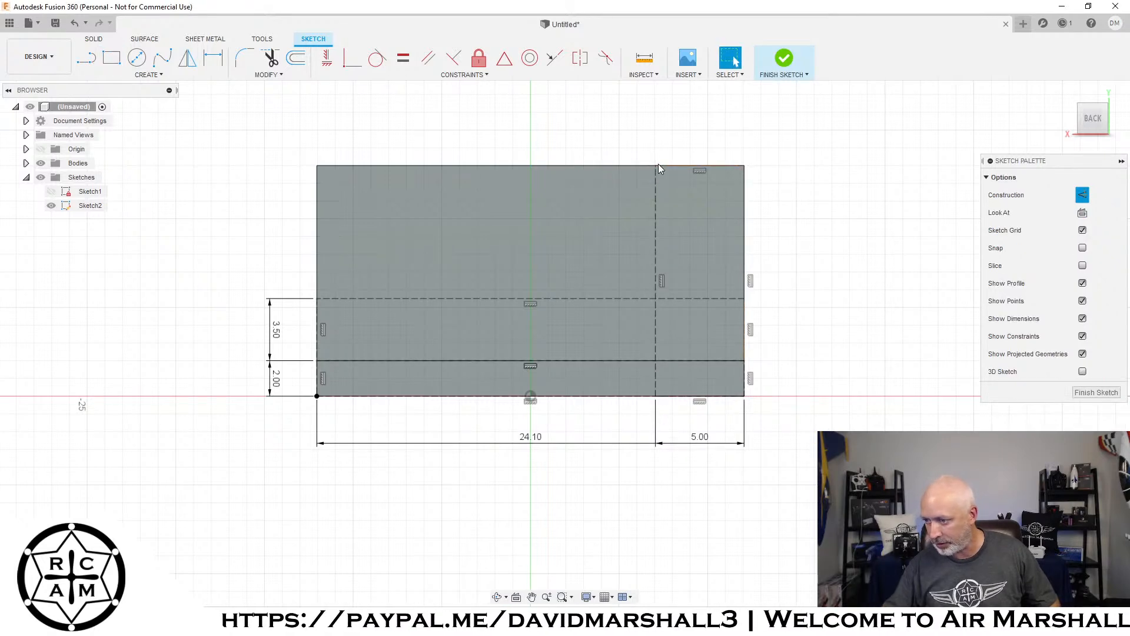
Step: Sketch a matching full-height construction rectangle 5 mm wide along the left edge of the back face
click(111, 57)
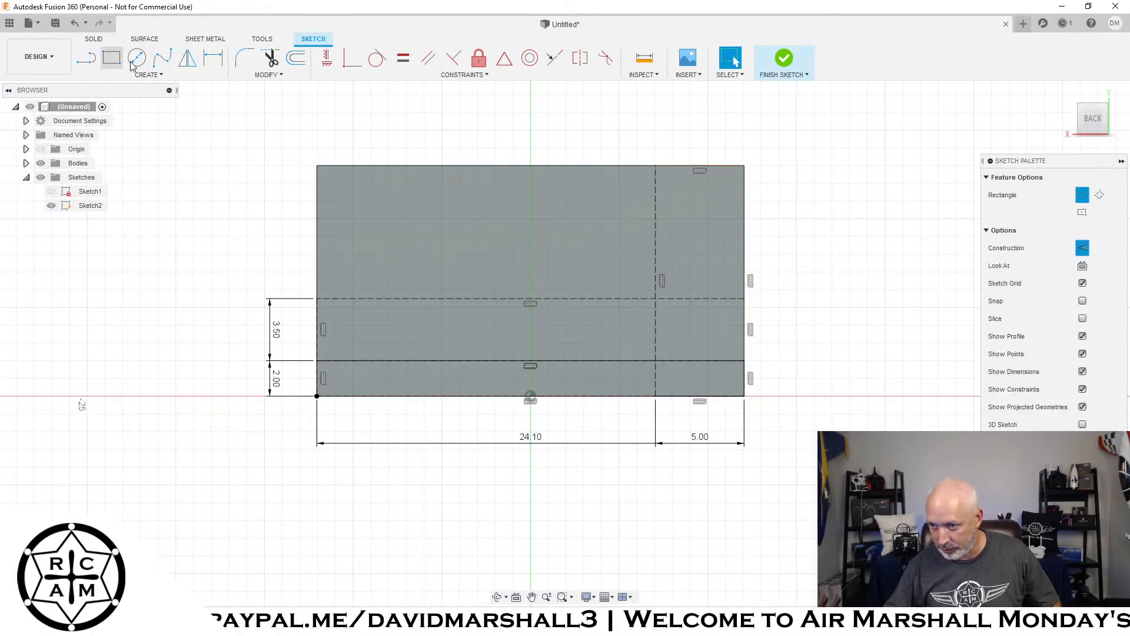
click(316, 165)
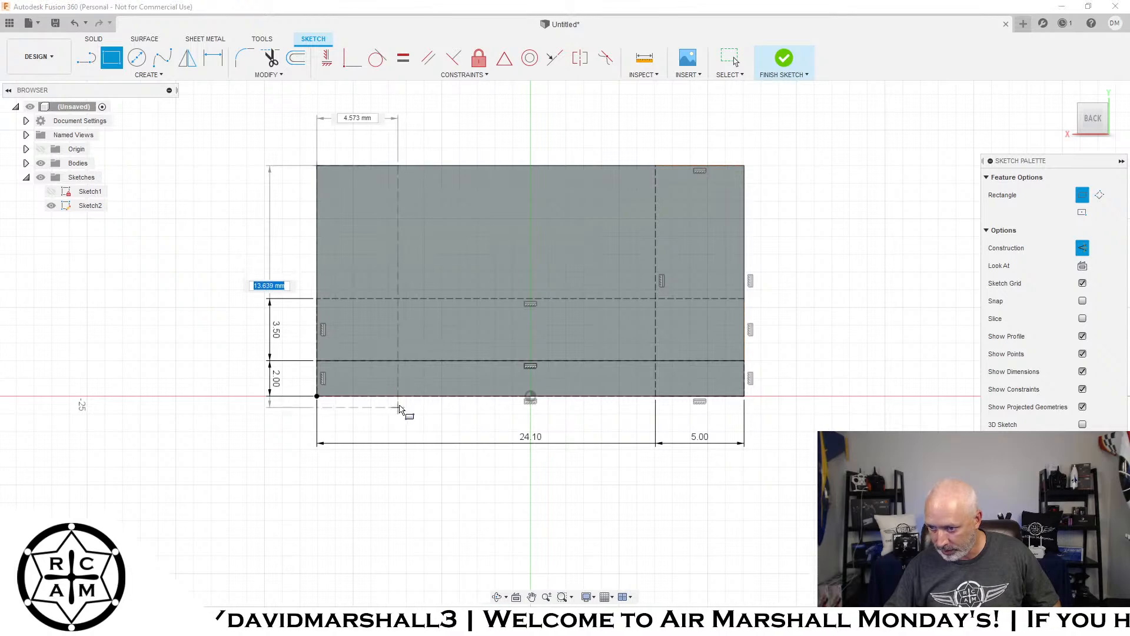
key(Tab)
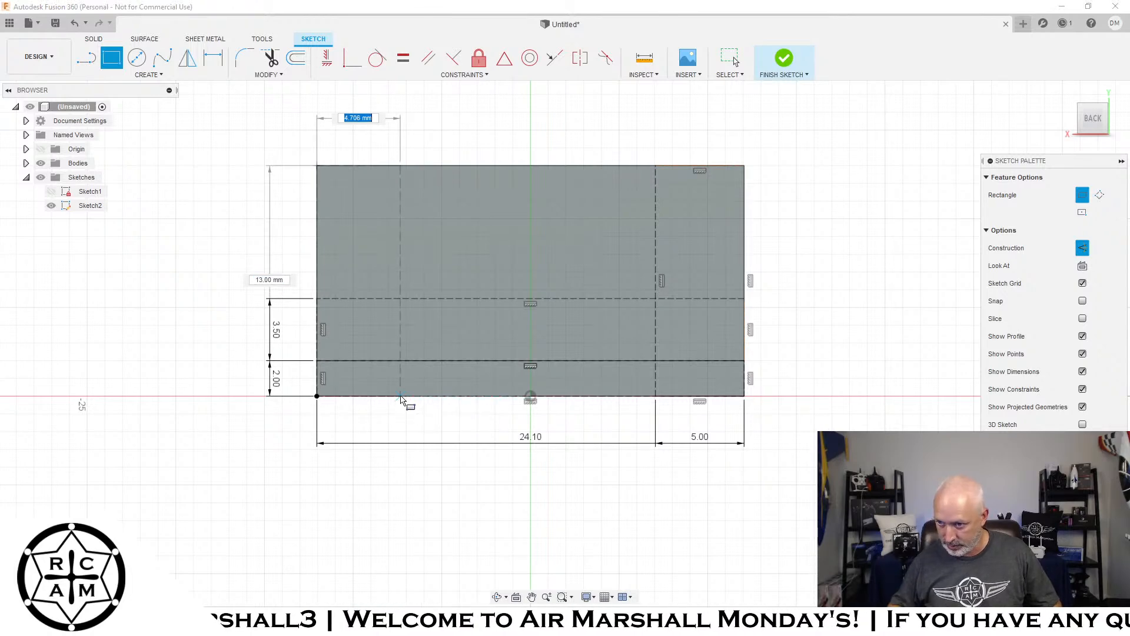
text(5)
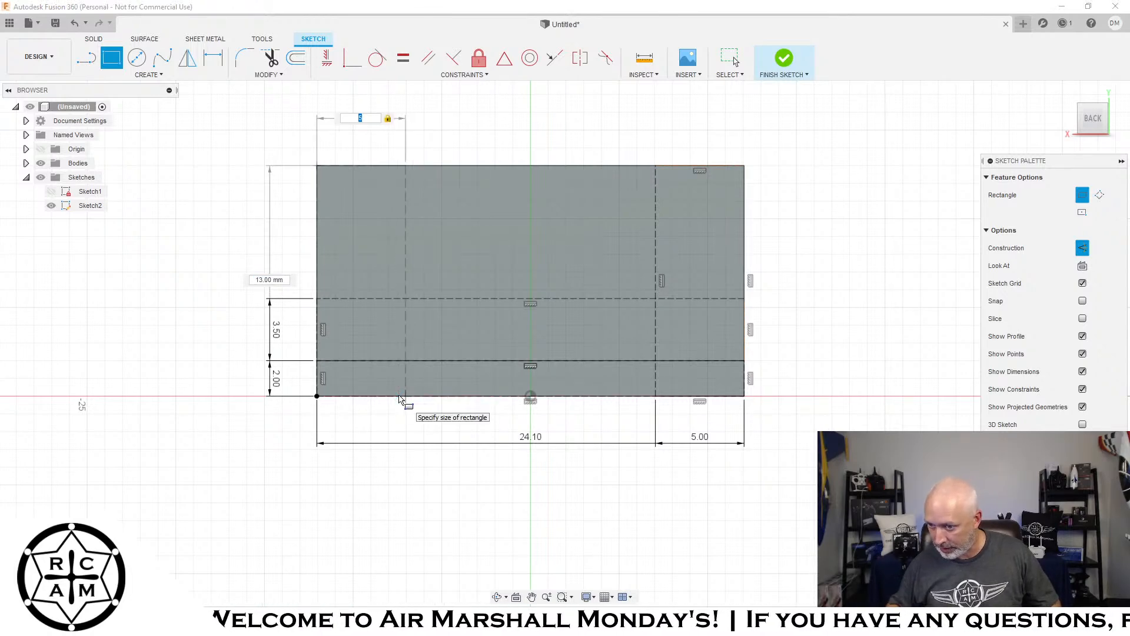
key(Return)
key(Escape)
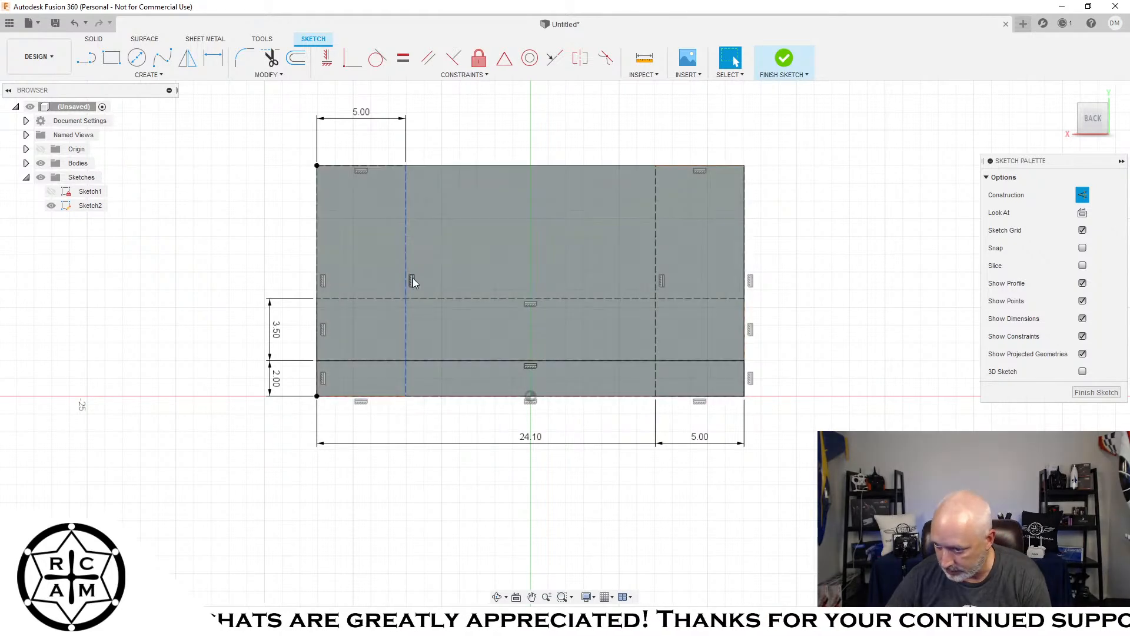
click(111, 57)
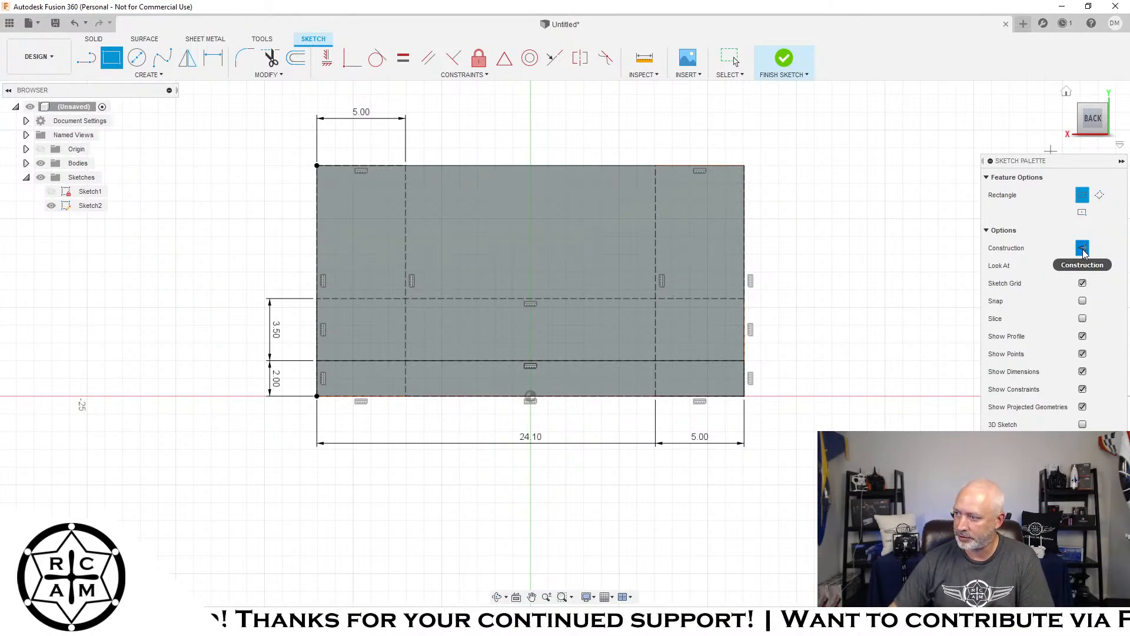
click(406, 361)
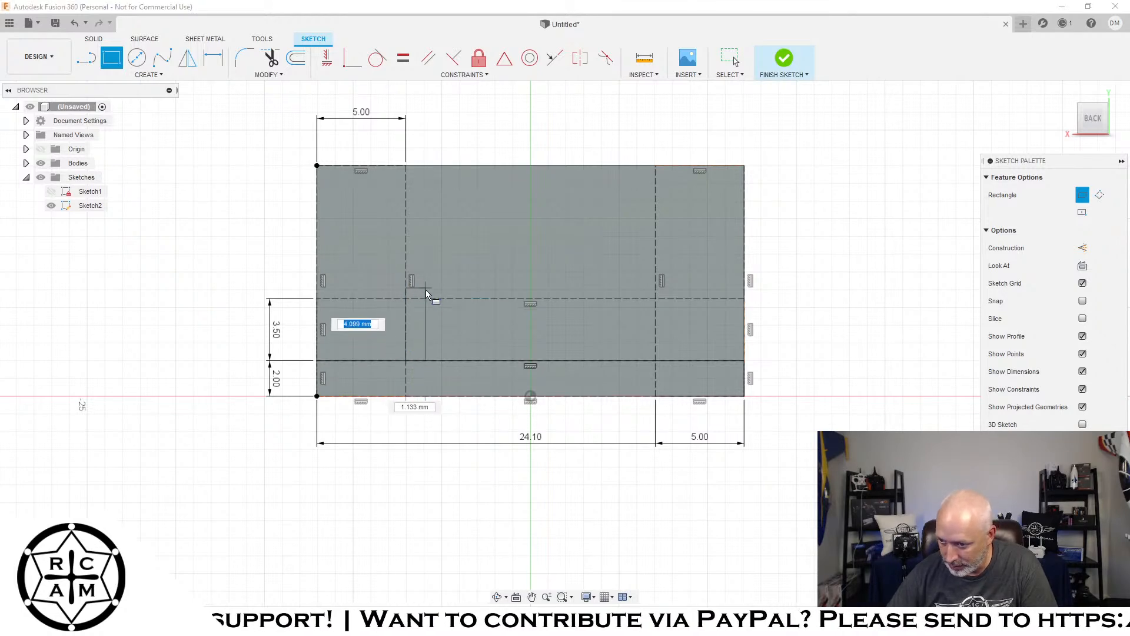
click(657, 298)
click(406, 360)
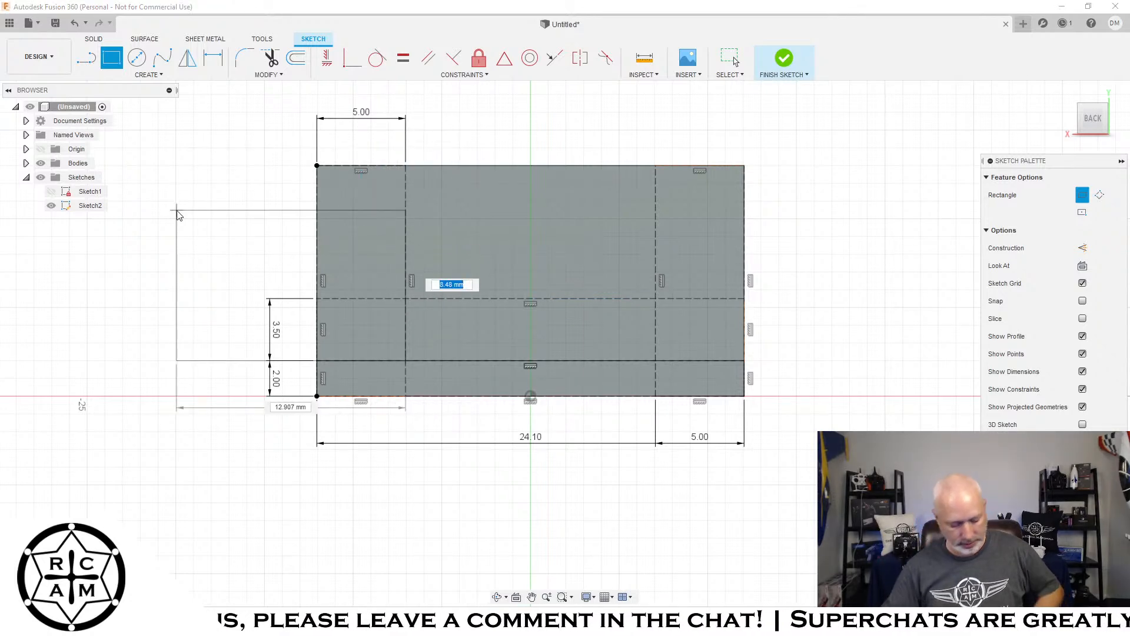
key(Escape)
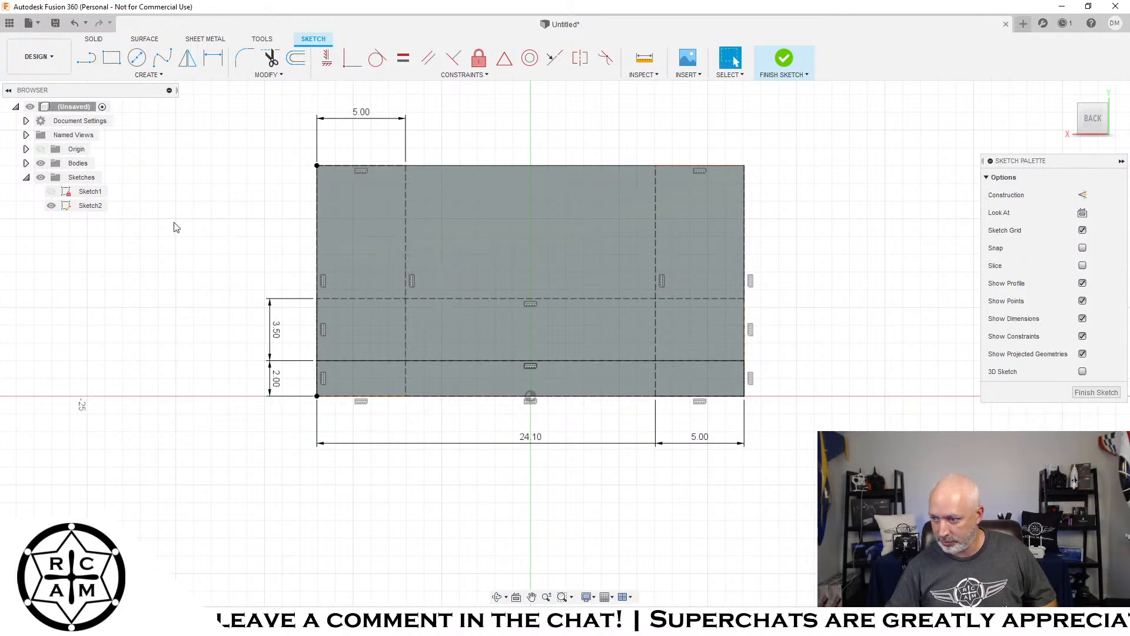
Step: Undo both 5 mm side rectangles and sketch a full-height construction rectangle 2 mm wide along the left edge of the back face
key(ctrl+z)
key(ctrl+z)
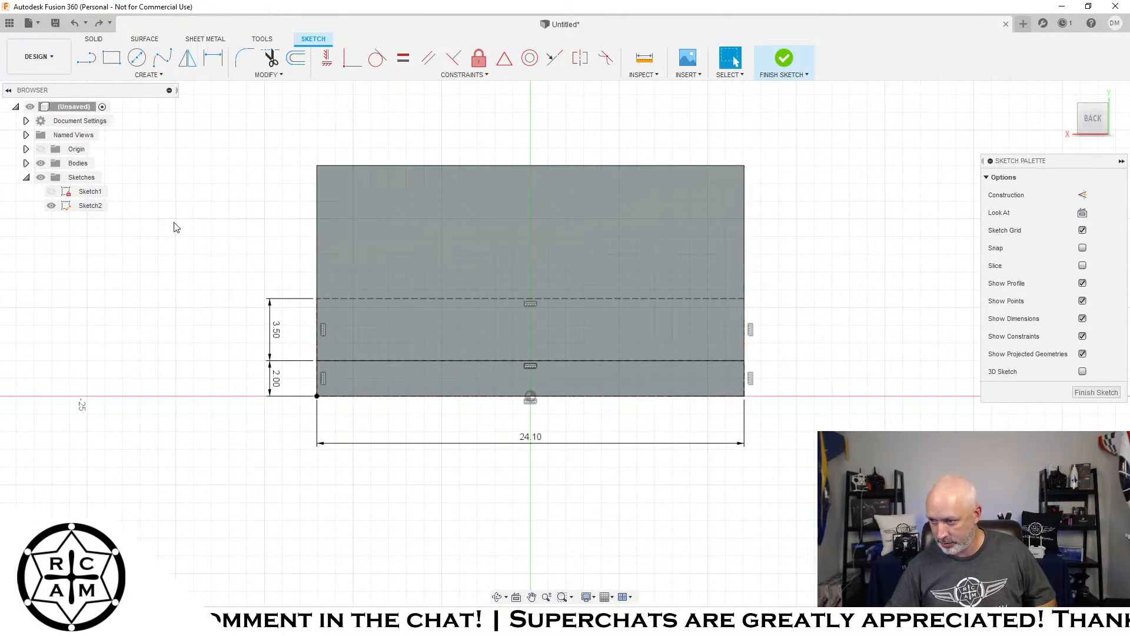
click(114, 63)
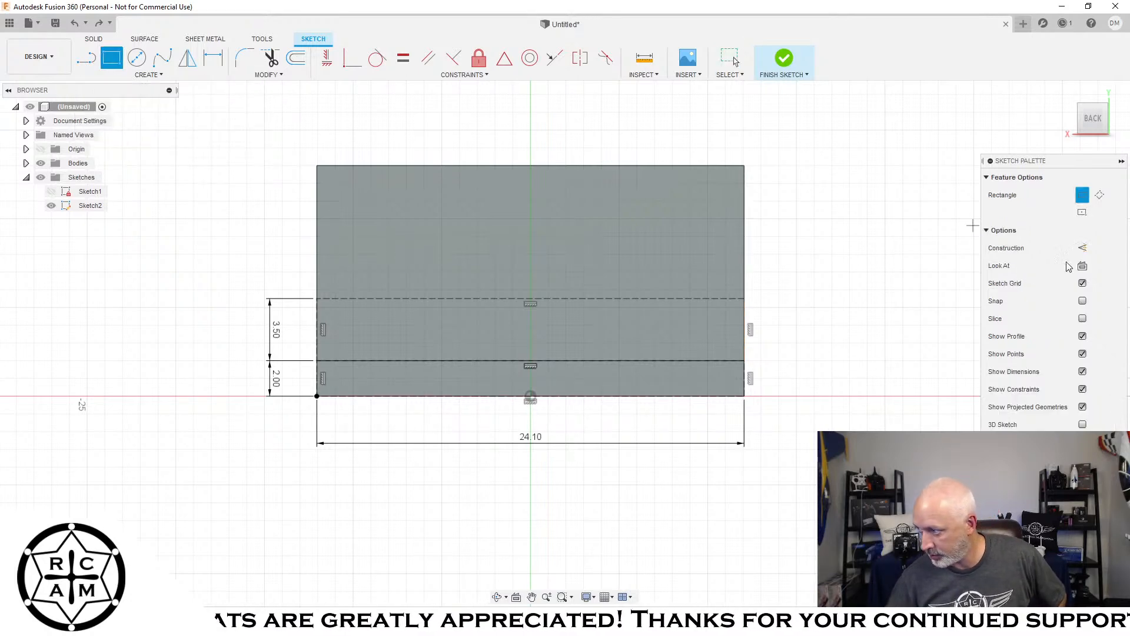
click(1082, 248)
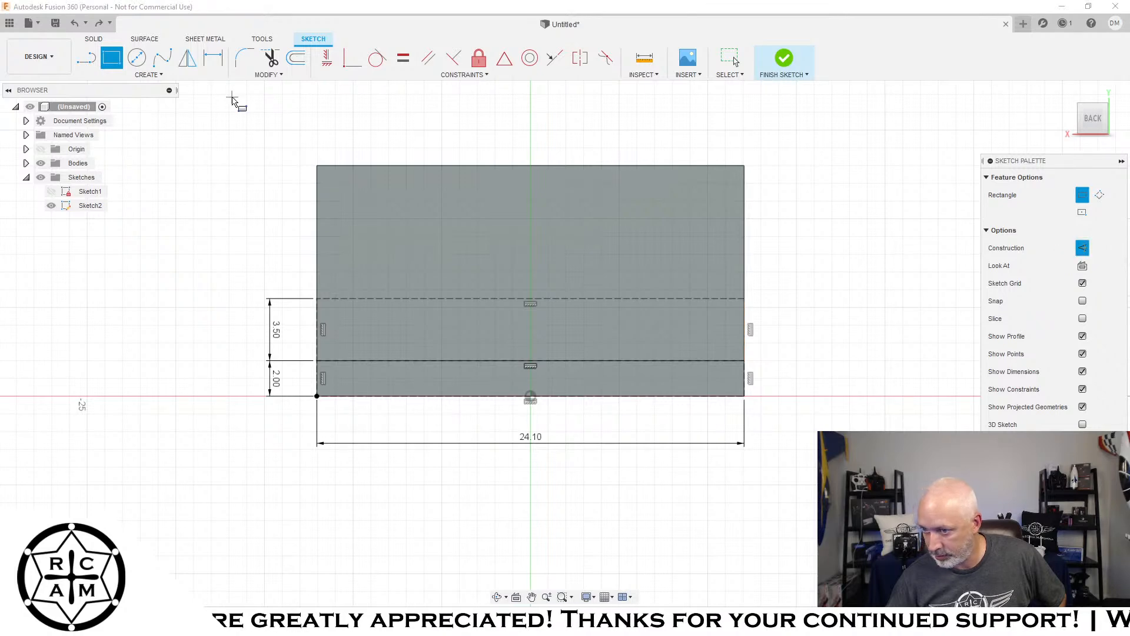
click(317, 166)
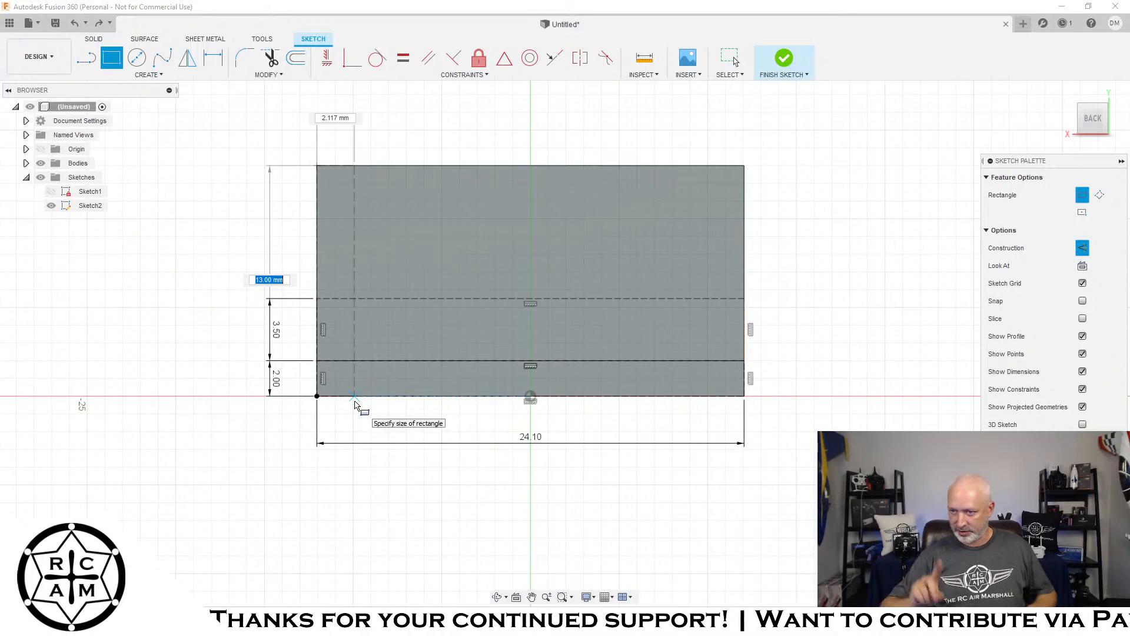
key(Tab)
text(2)
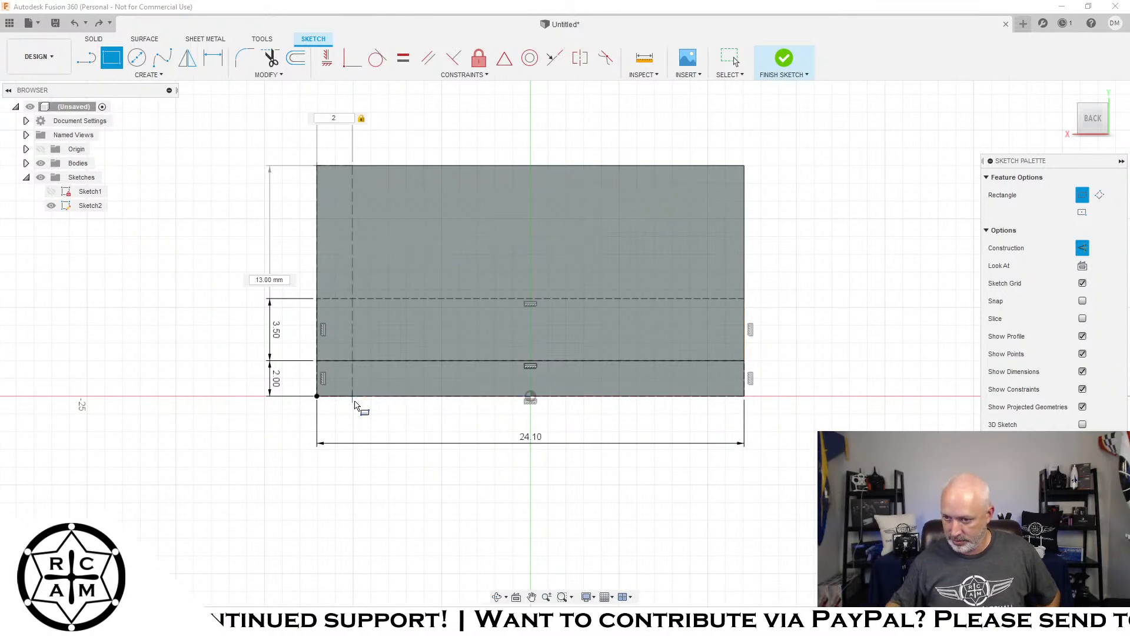
key(Return)
key(Escape)
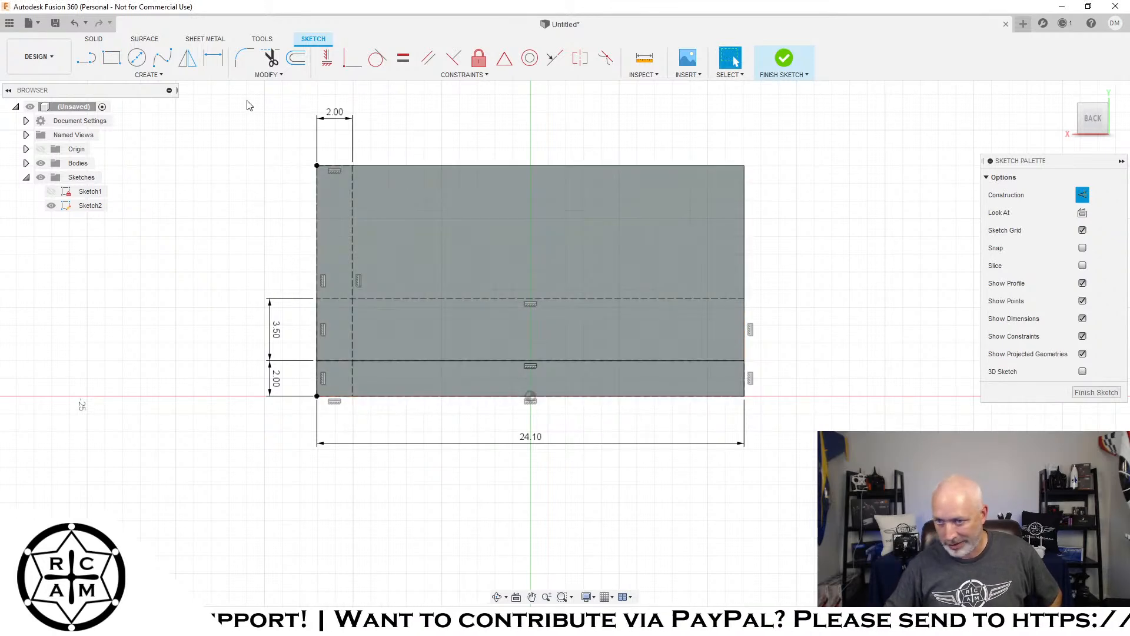
Step: Sketch a matching full-height construction rectangle 2 mm wide along the right edge of the back face
click(112, 57)
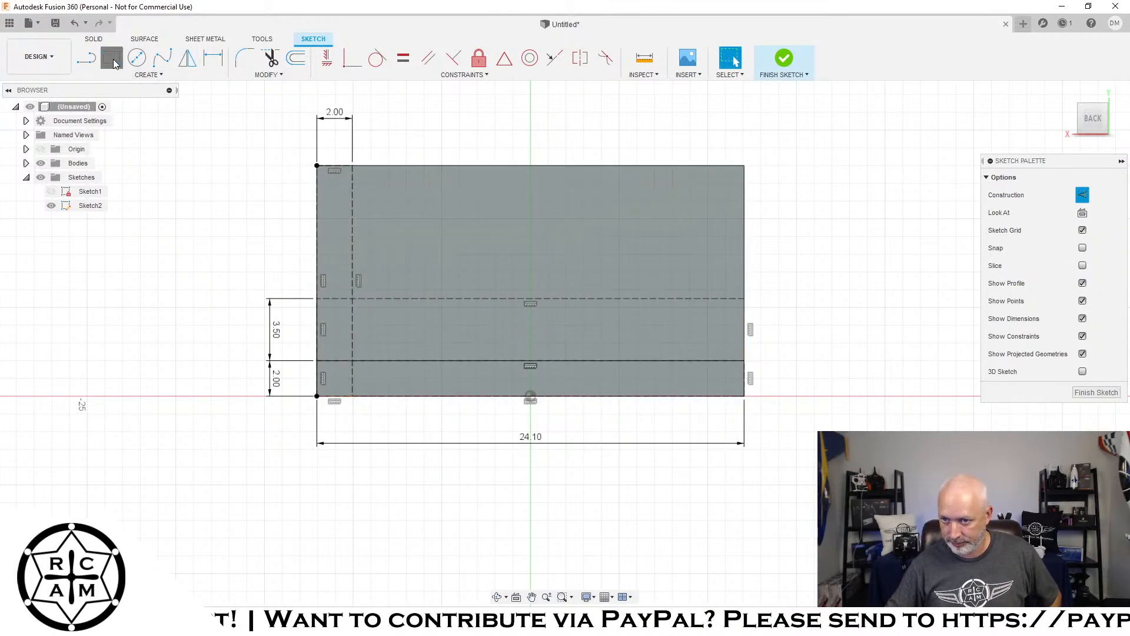
click(744, 165)
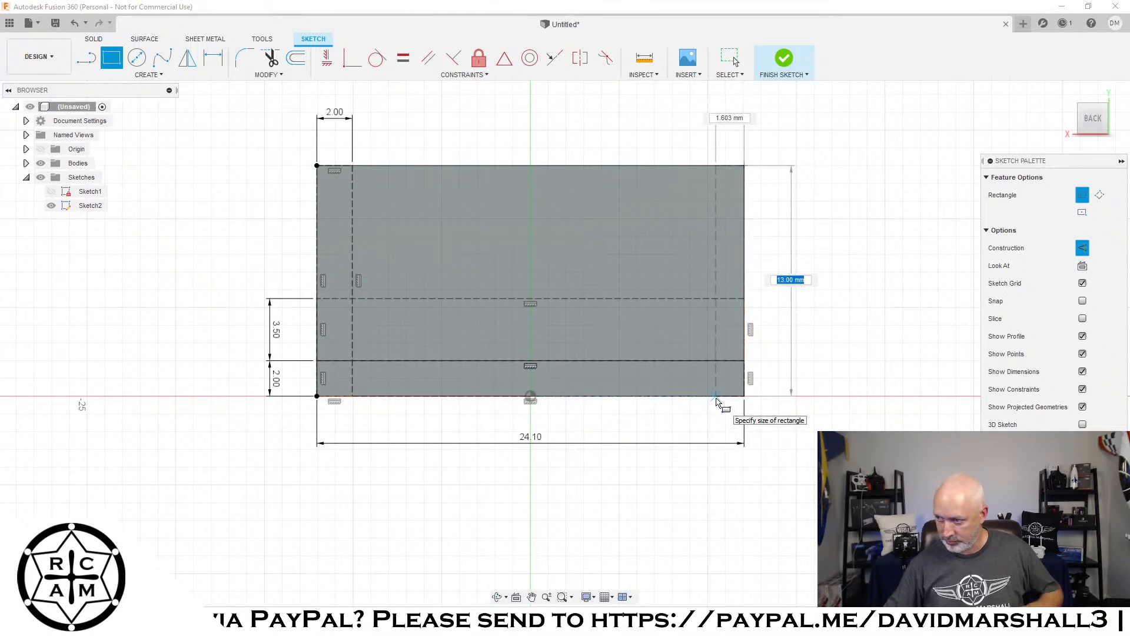
key(Tab)
text(2)
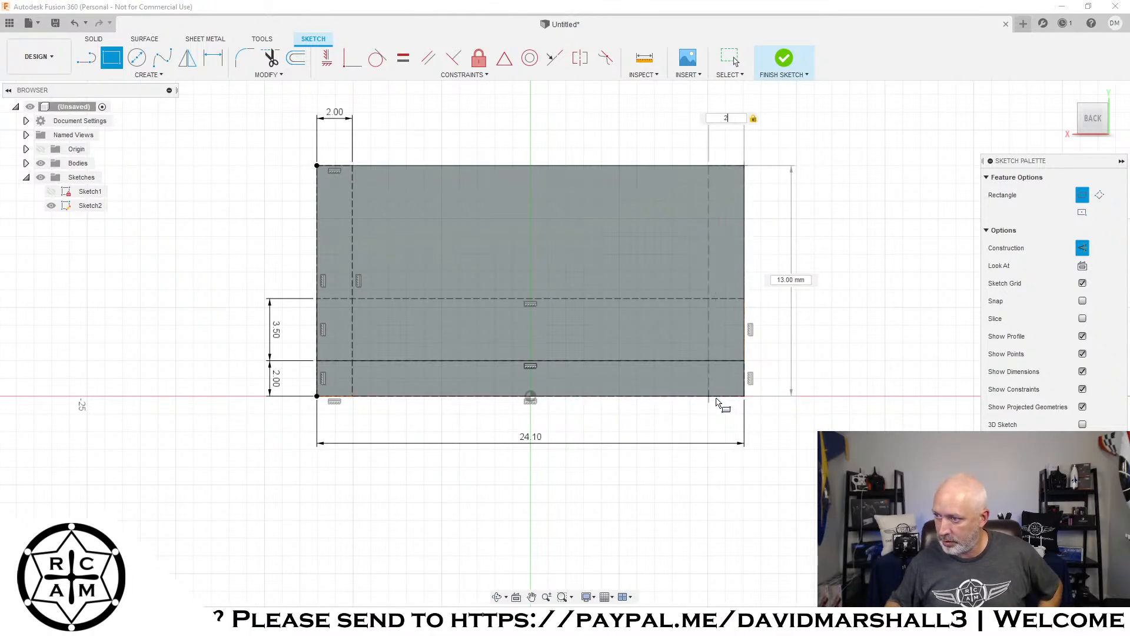
key(Return)
key(Escape)
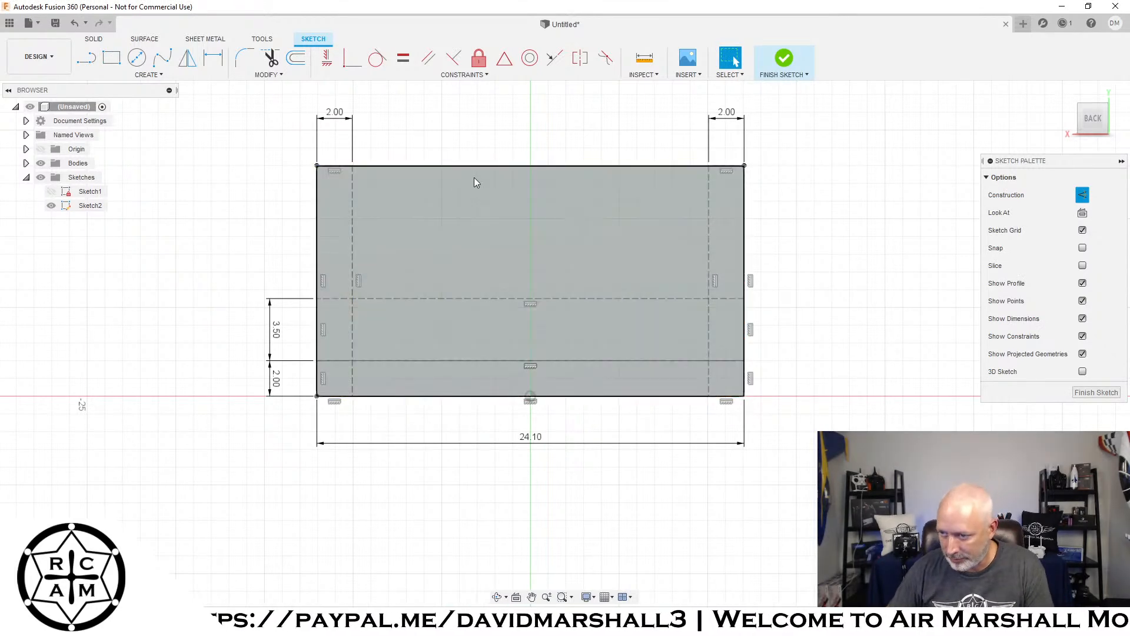
Step: Add a 5 mm wide construction rectangle inside the left 2 mm strip, from the top edge to the top of the bottom 2 mm strip
click(111, 58)
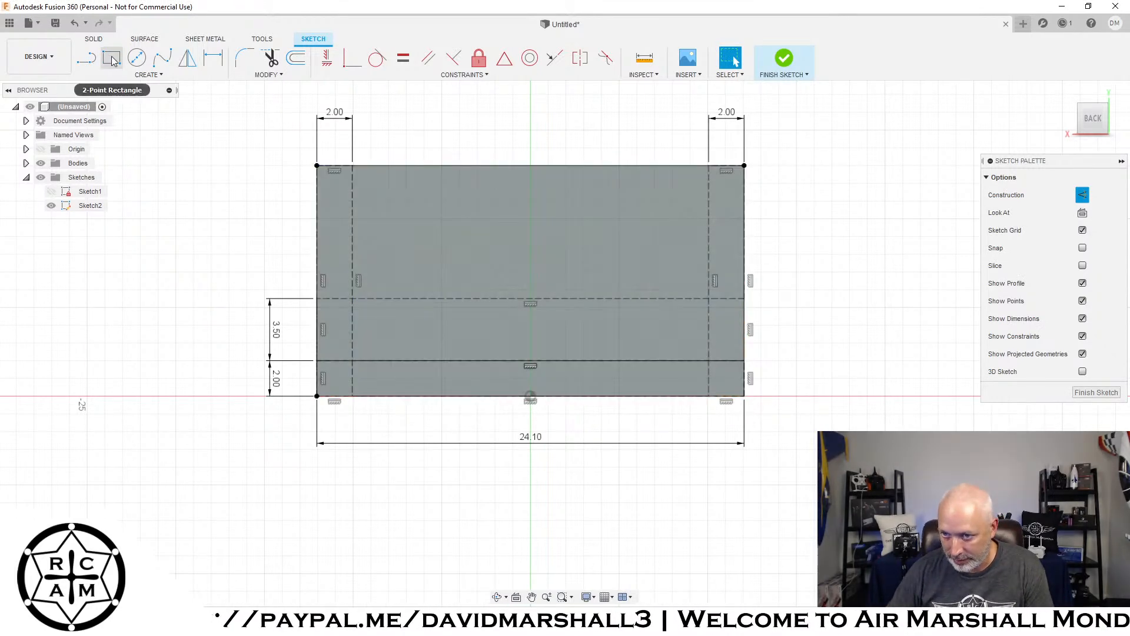
click(354, 167)
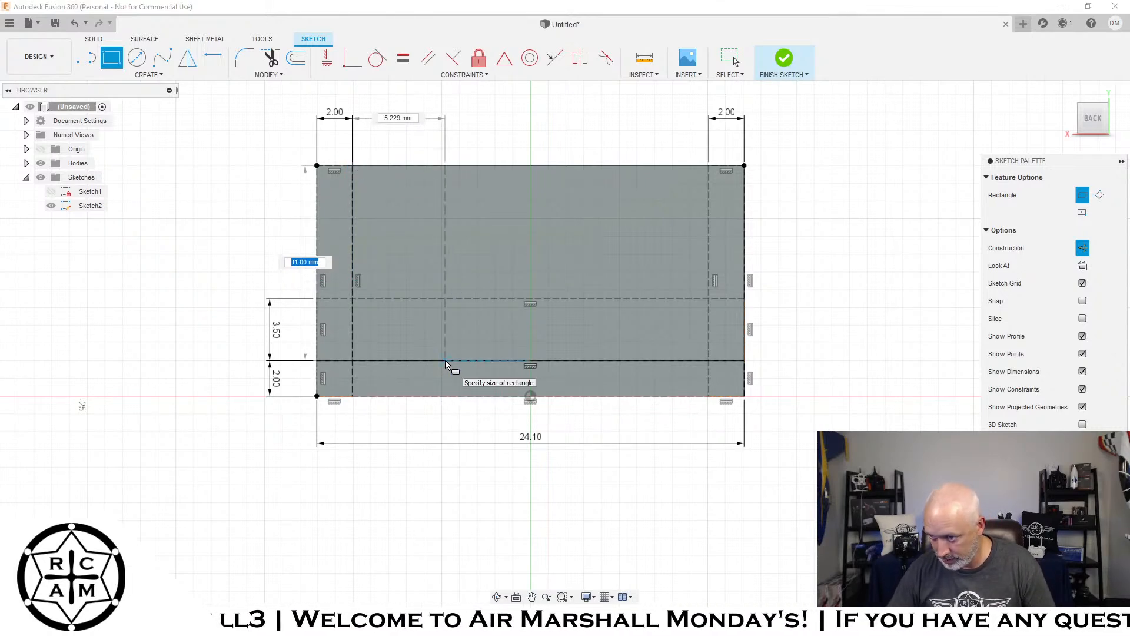
key(Tab)
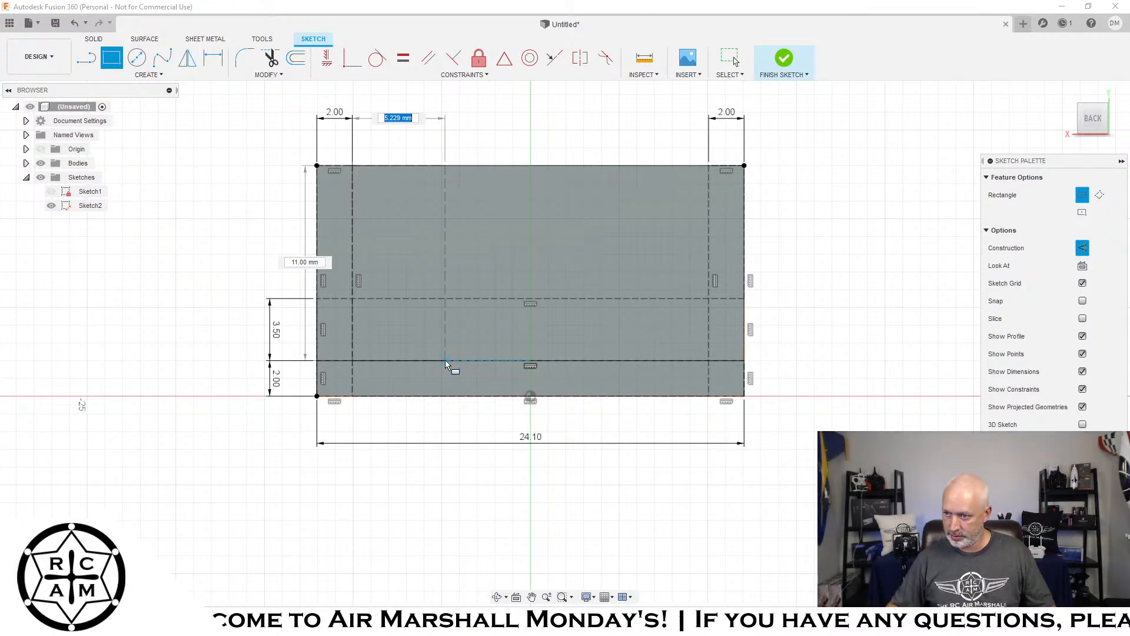
text(5)
key(Return)
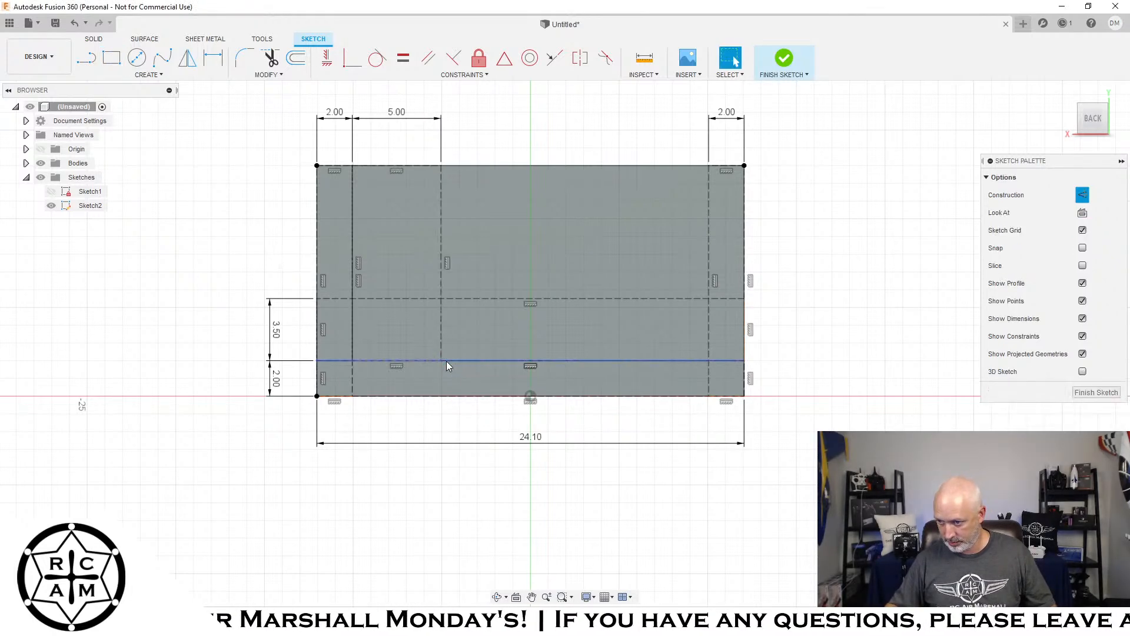
Step: Add a matching 5 mm wide construction rectangle inside the right 2 mm strip, ending at the top of the bottom strip
click(112, 59)
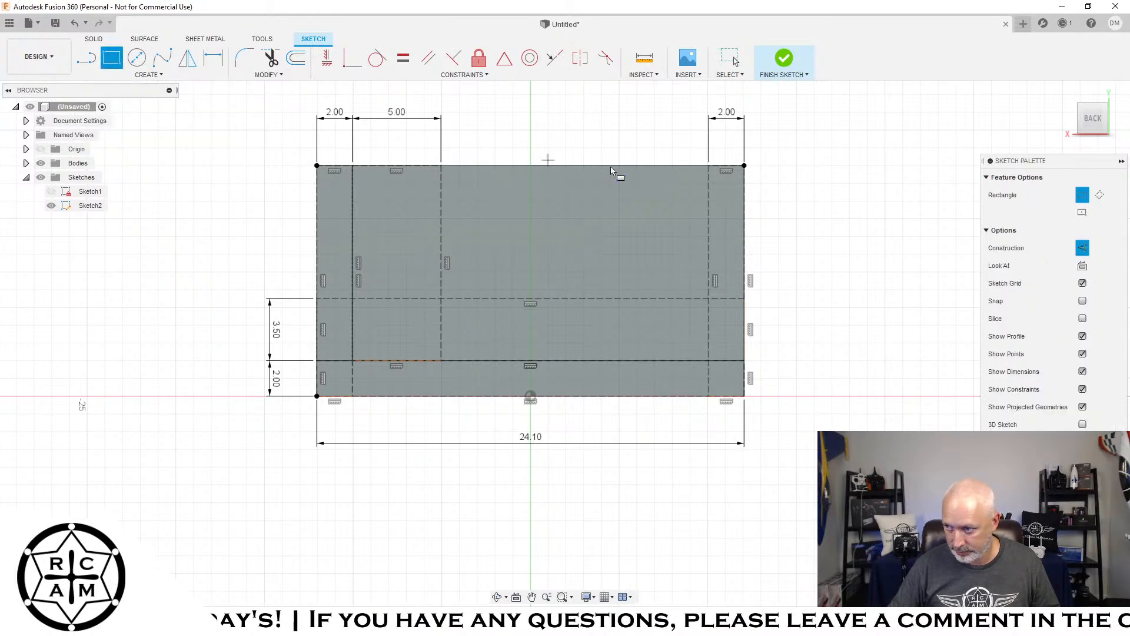
click(710, 167)
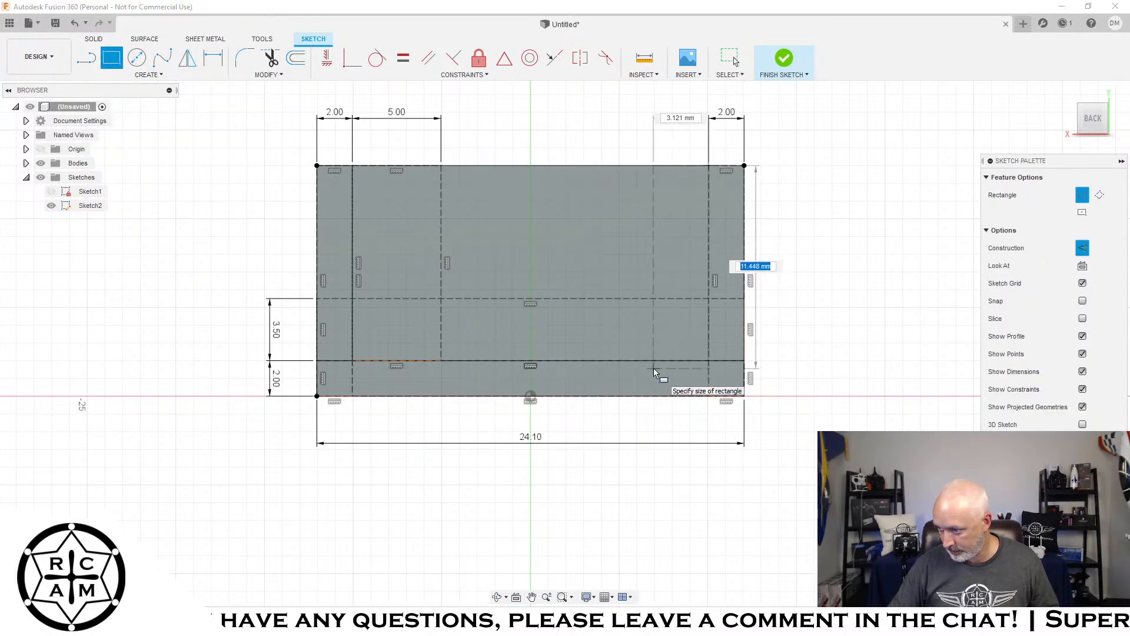
key(Tab)
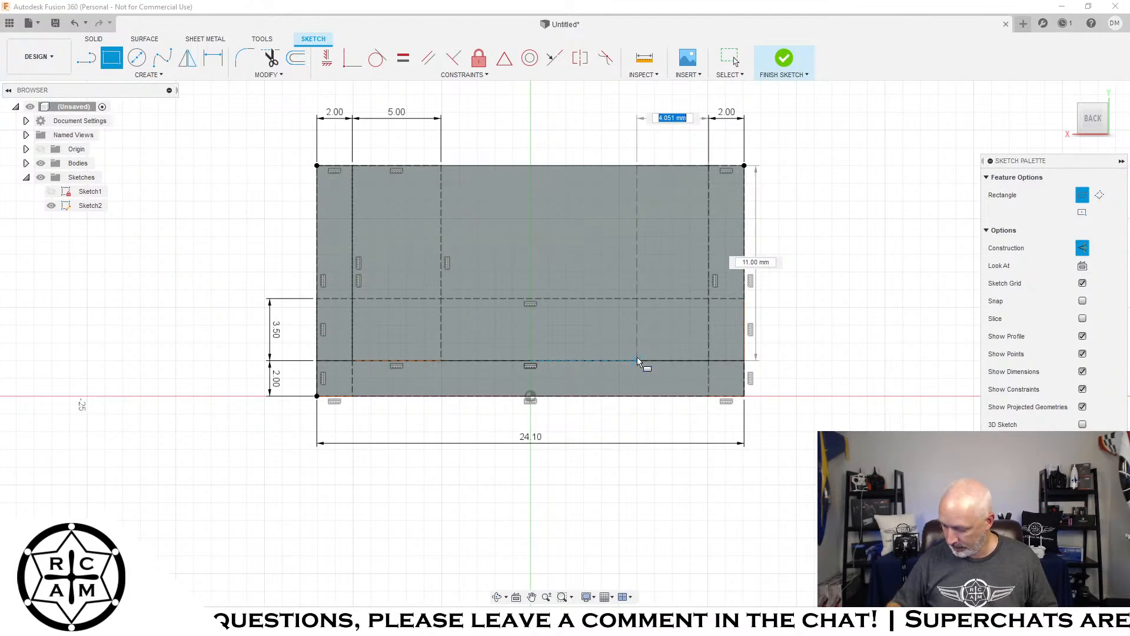
text(5)
key(Return)
key(Escape)
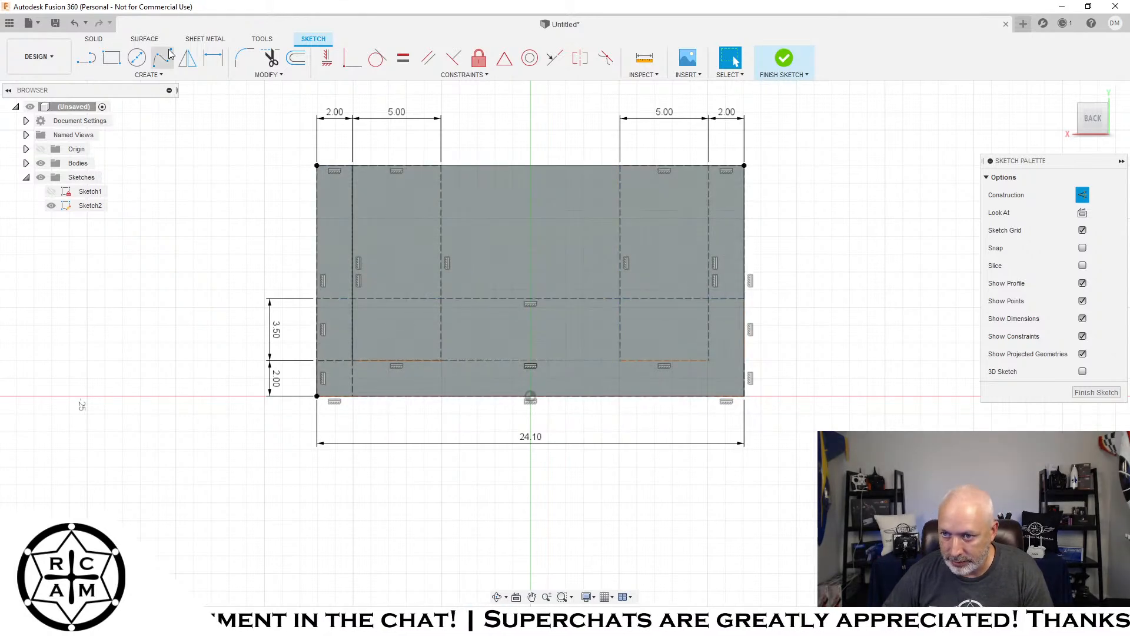
Step: With construction mode off, sketch a 4 mm tall rectangle on top of the bottom strip, spanning the gap between the two 5 mm construction rectangles
click(112, 59)
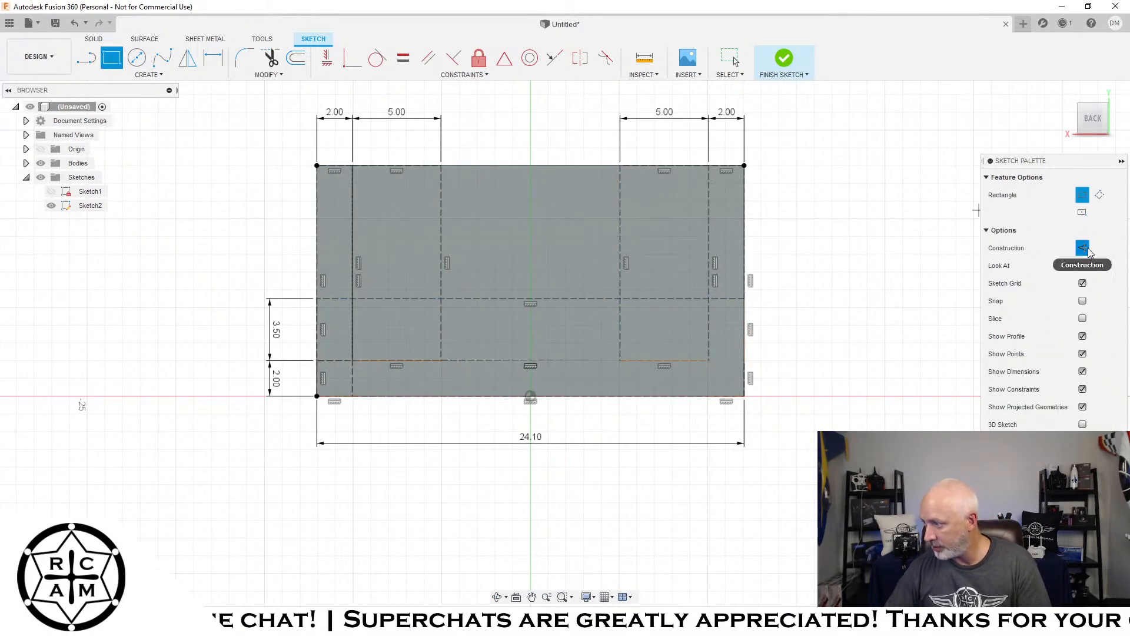
click(442, 298)
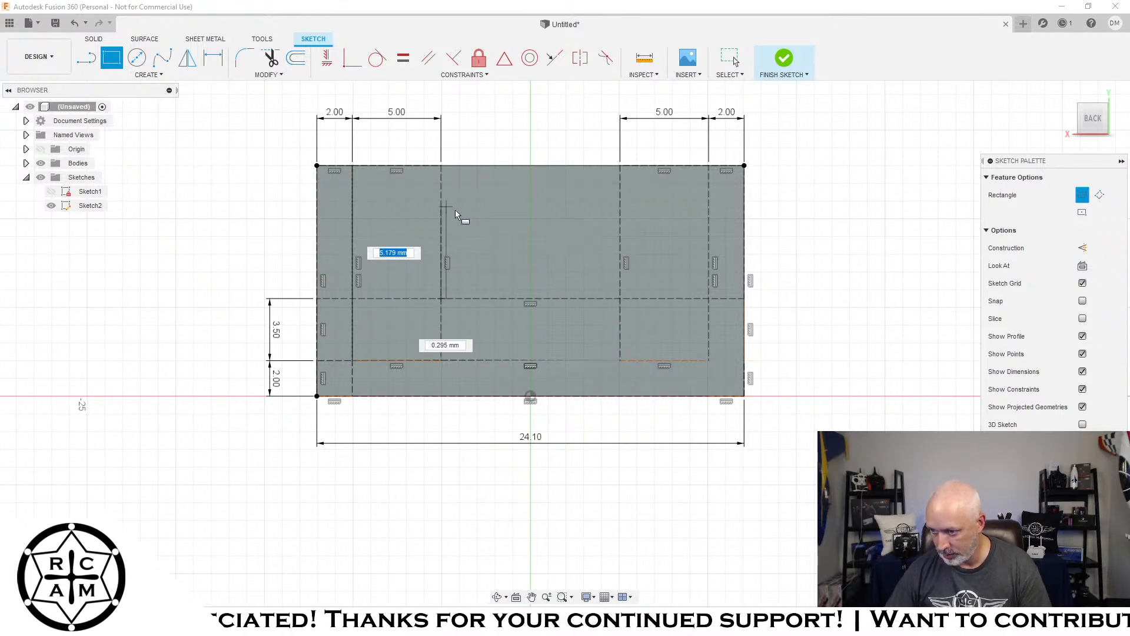
key(Escape)
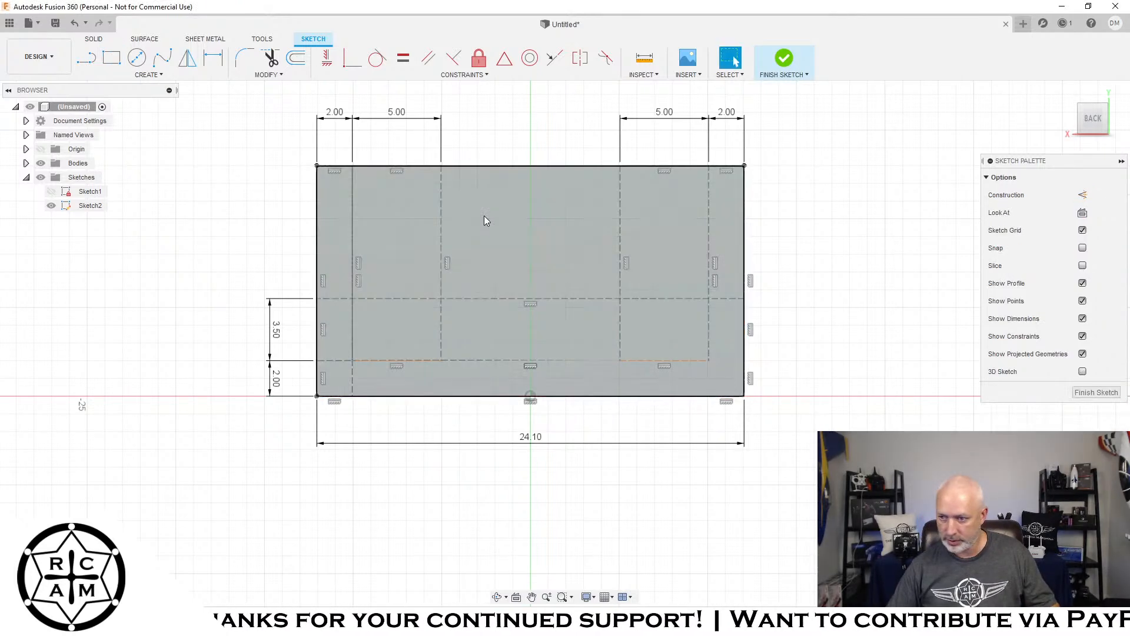
click(112, 57)
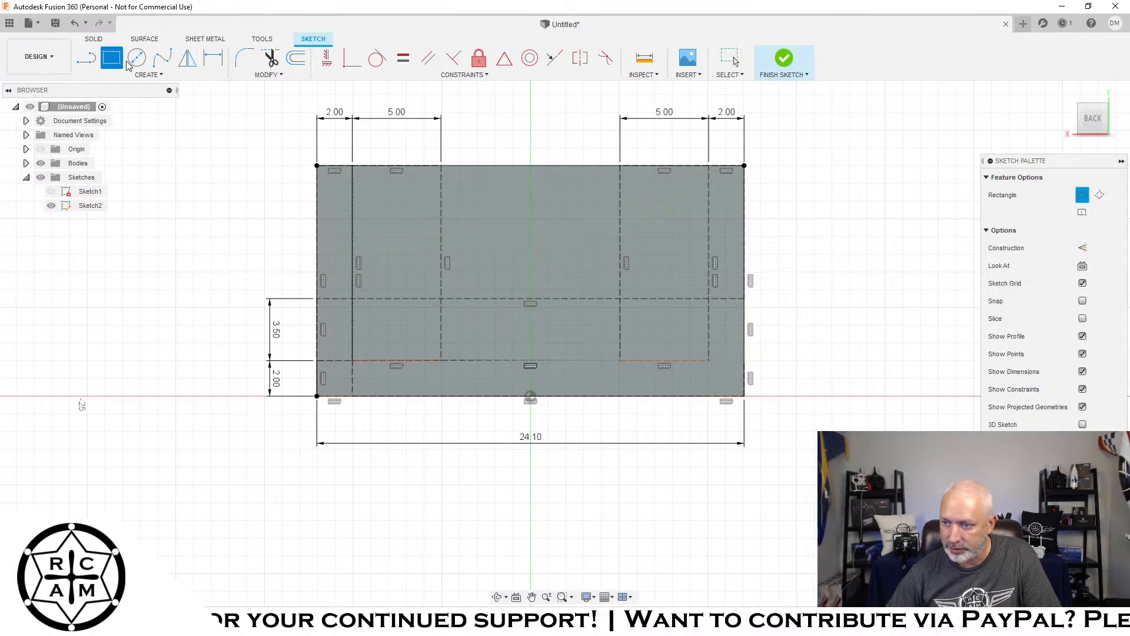
click(440, 359)
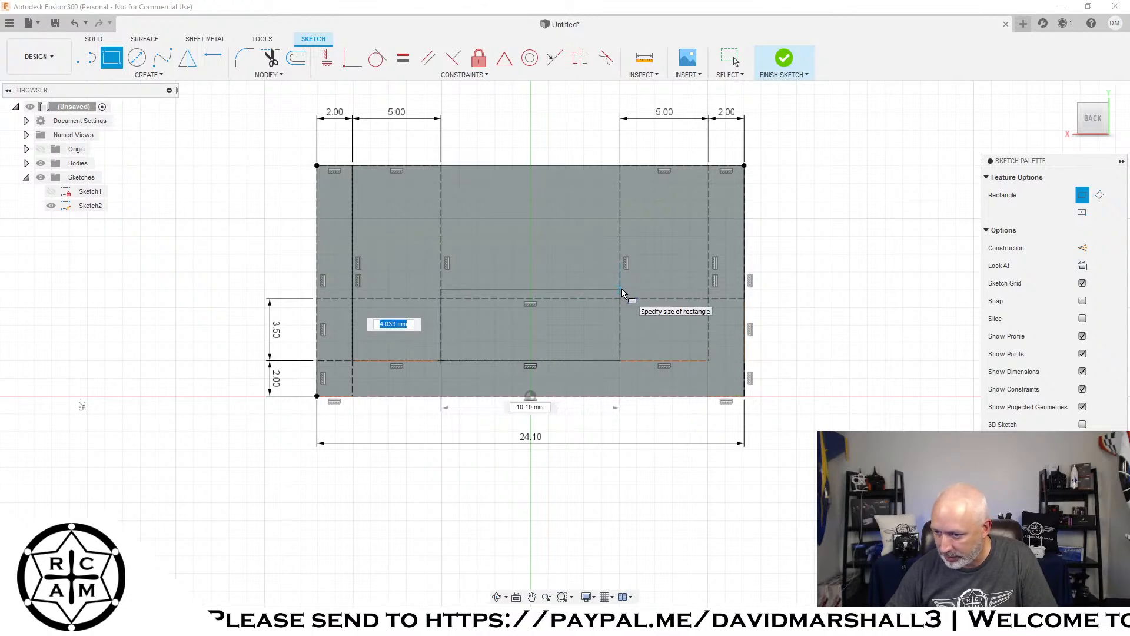
text(4)
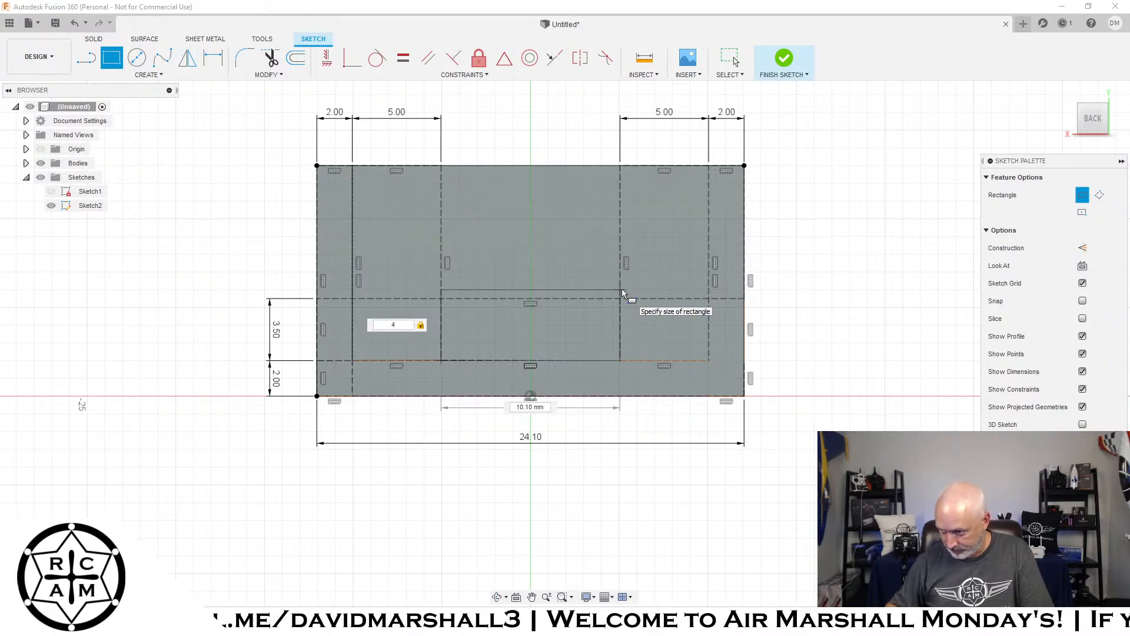
key(Return)
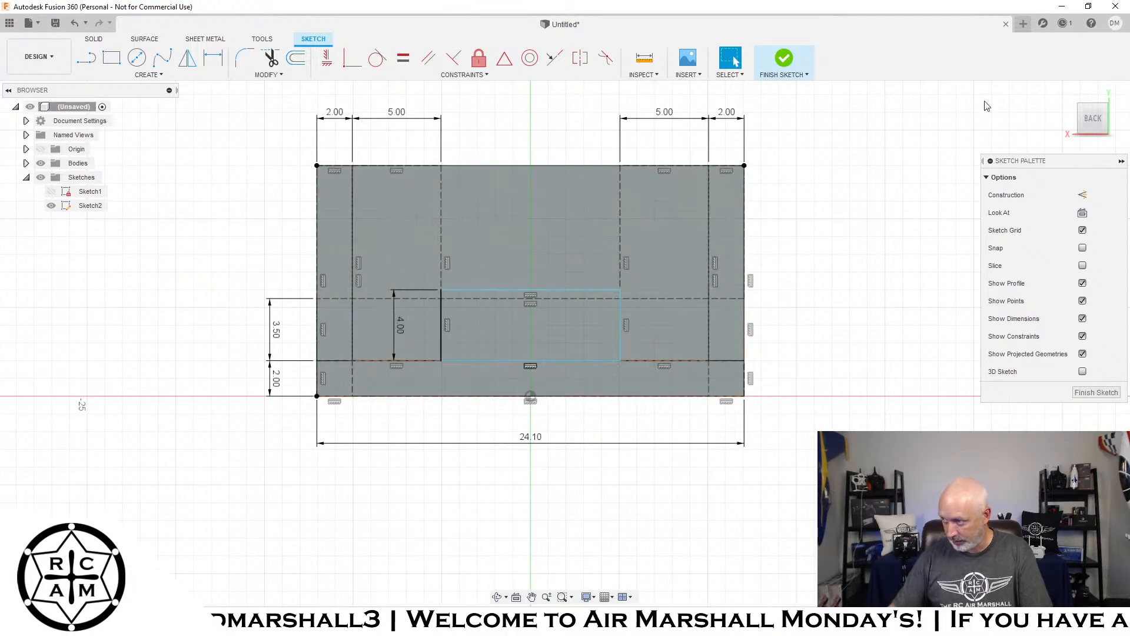
Step: Finish the sketch and extrude the 4 mm tall rectangle profile by -37 mm as a cut through the whole box
mouse_move(1094, 119)
mouse_down()
mouse_move(1073, 128)
mouse_move(1084, 143)
mouse_move(1083, 134)
mouse_up()
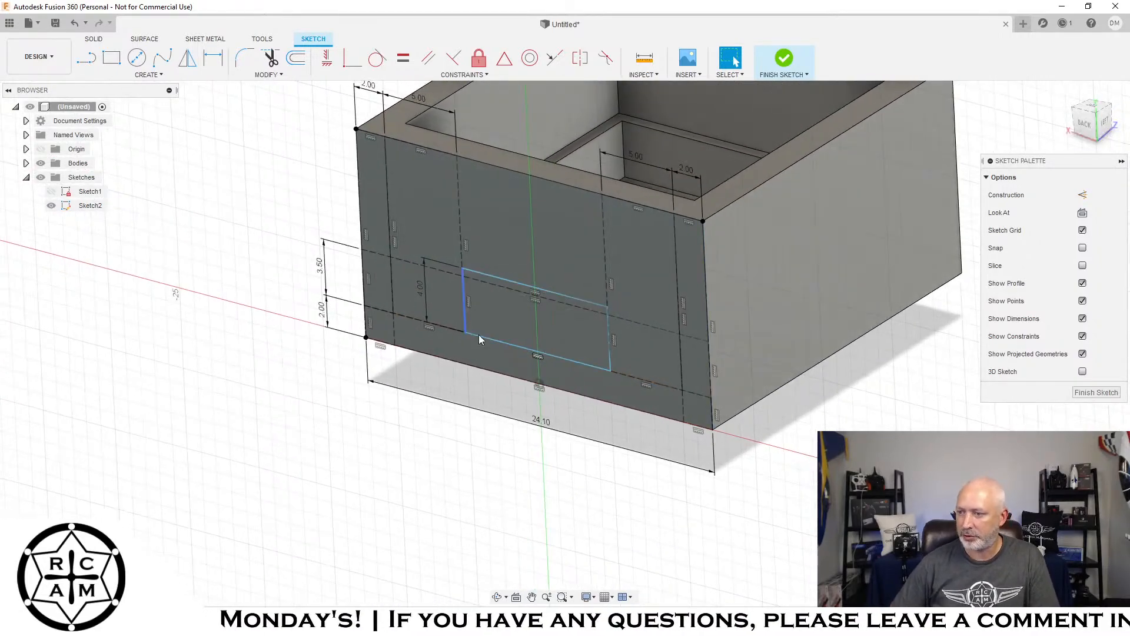
click(785, 59)
click(518, 324)
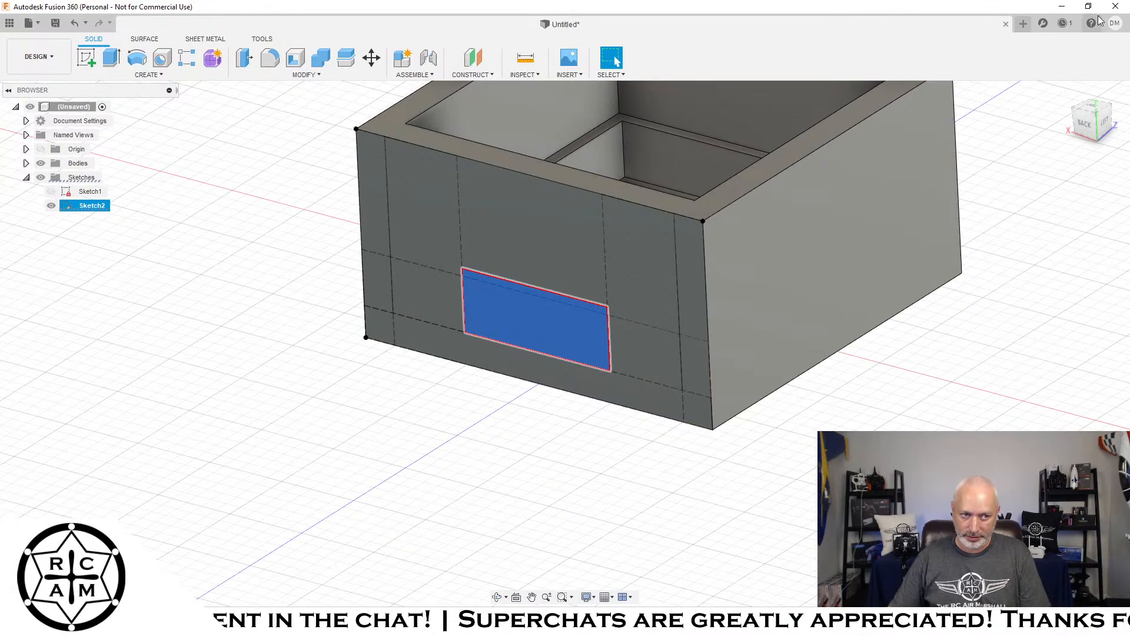
middle_drag(1029, 241, 789, 388)
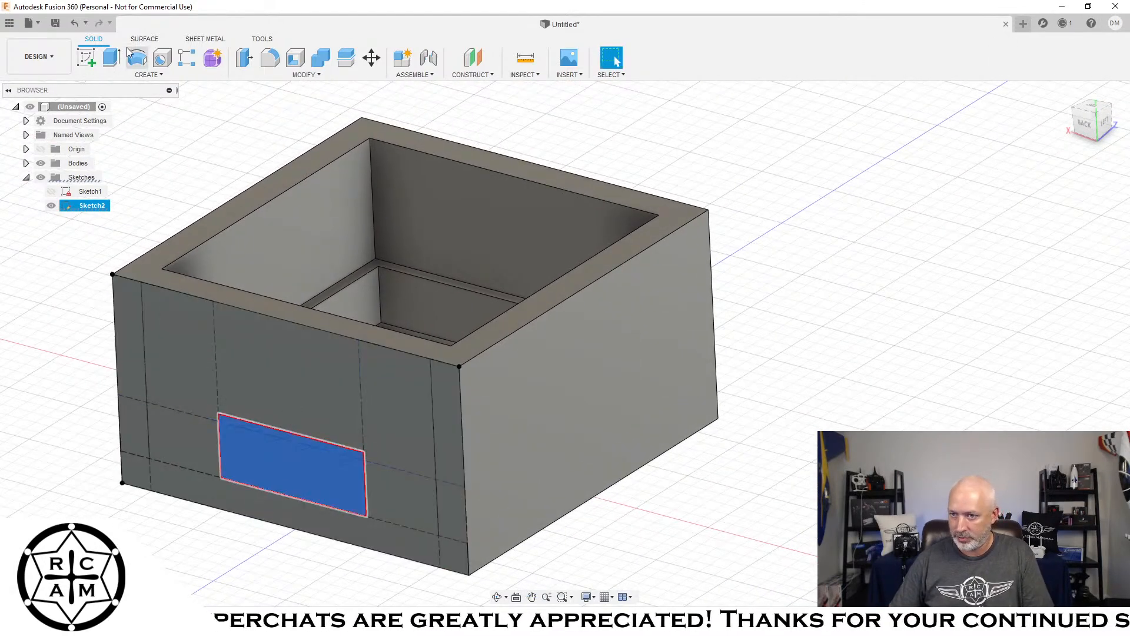
click(112, 57)
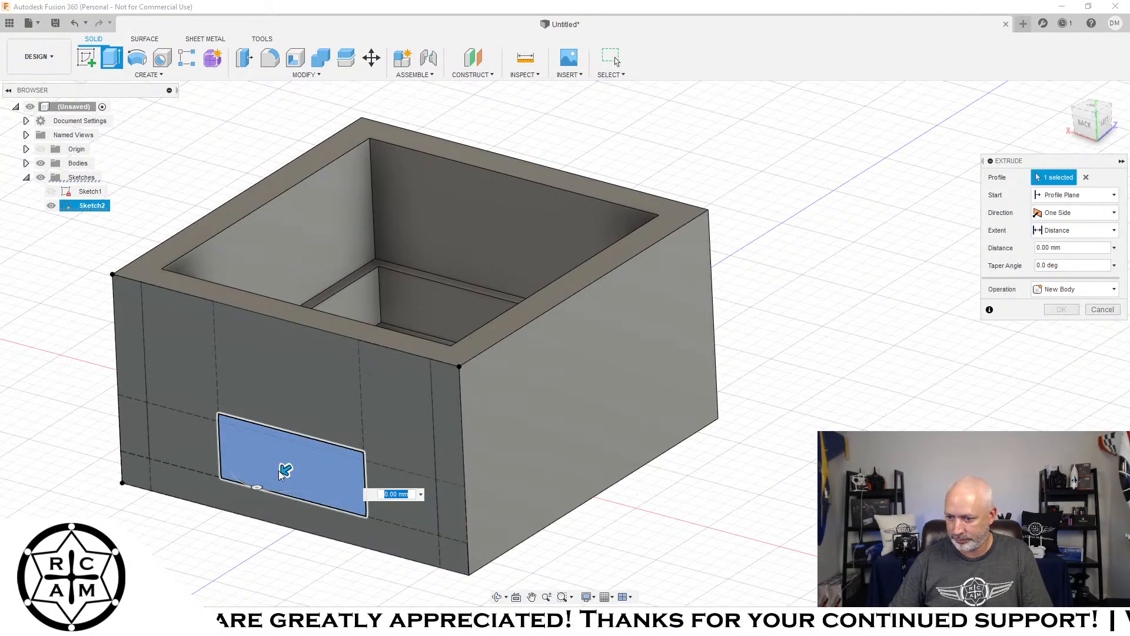
drag(286, 469, 681, 222)
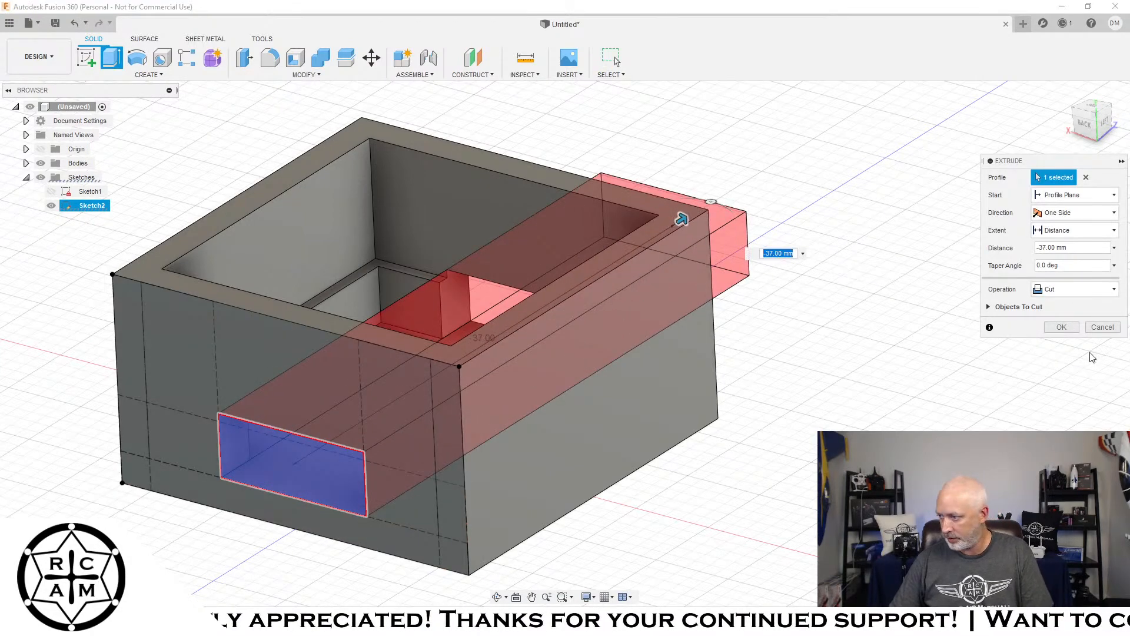
click(1068, 331)
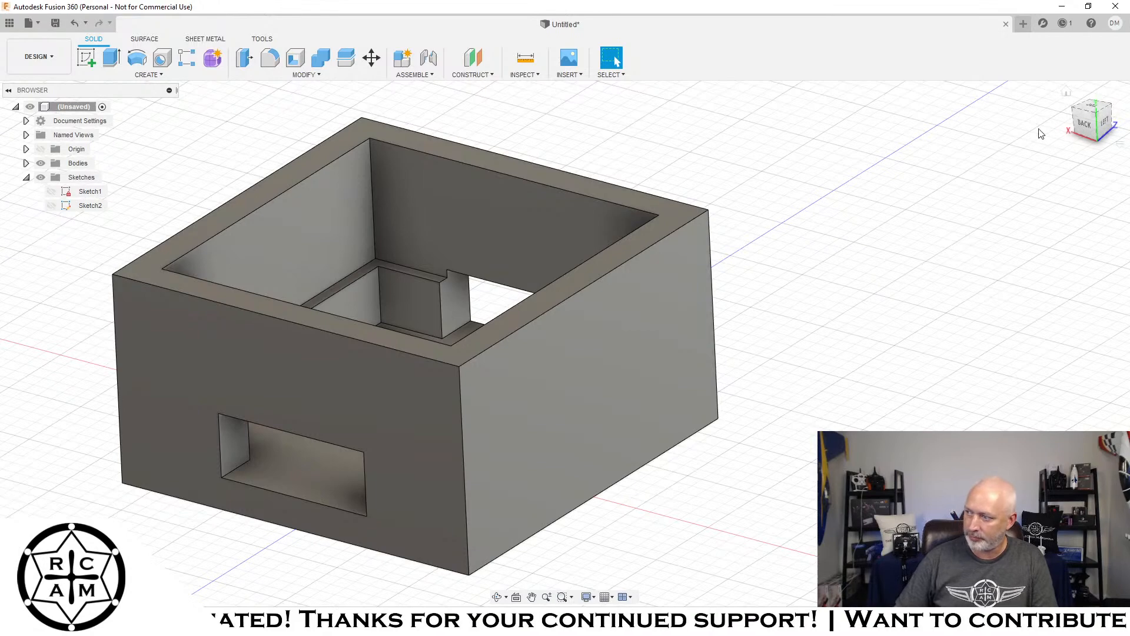
Step: Extrude the top face of the front-wall opening 4 mm downward as a join to fill the opening
drag(1083, 124, 1099, 101)
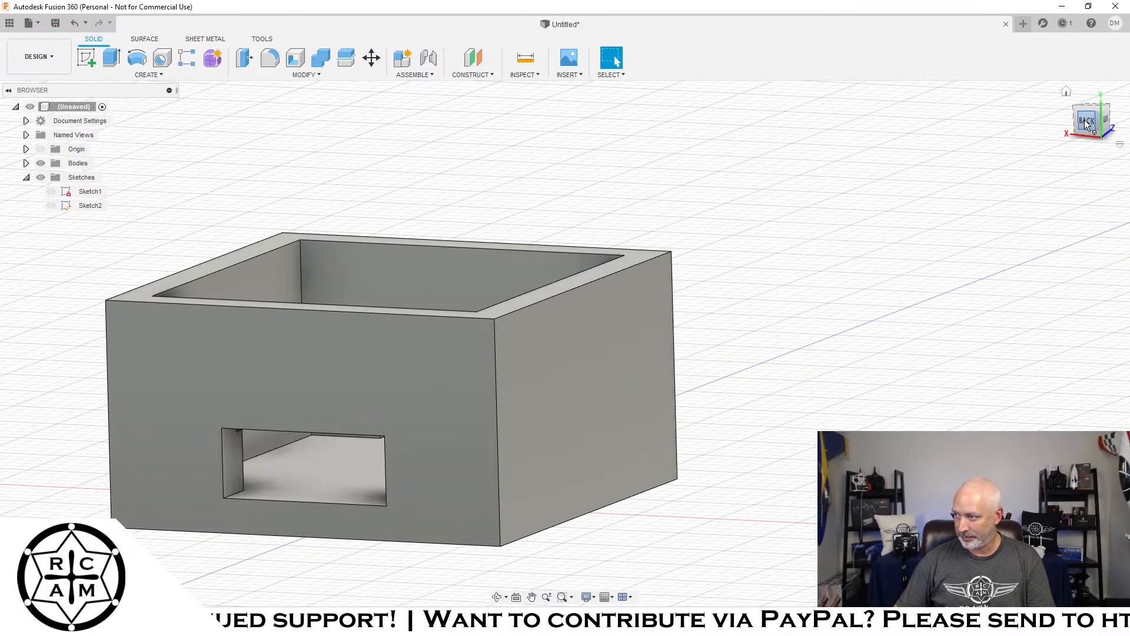
mouse_move(565, 343)
shift+middle_down()
mouse_move(560, 333)
mouse_move(564, 343)
shift+middle_up()
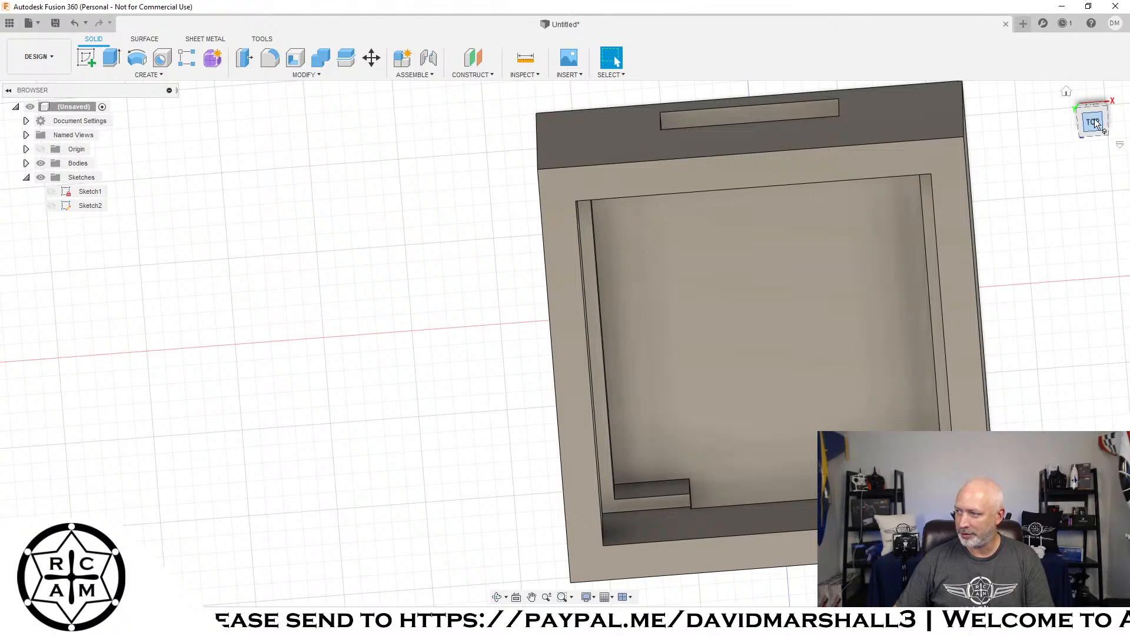
drag(1095, 120, 1095, 86)
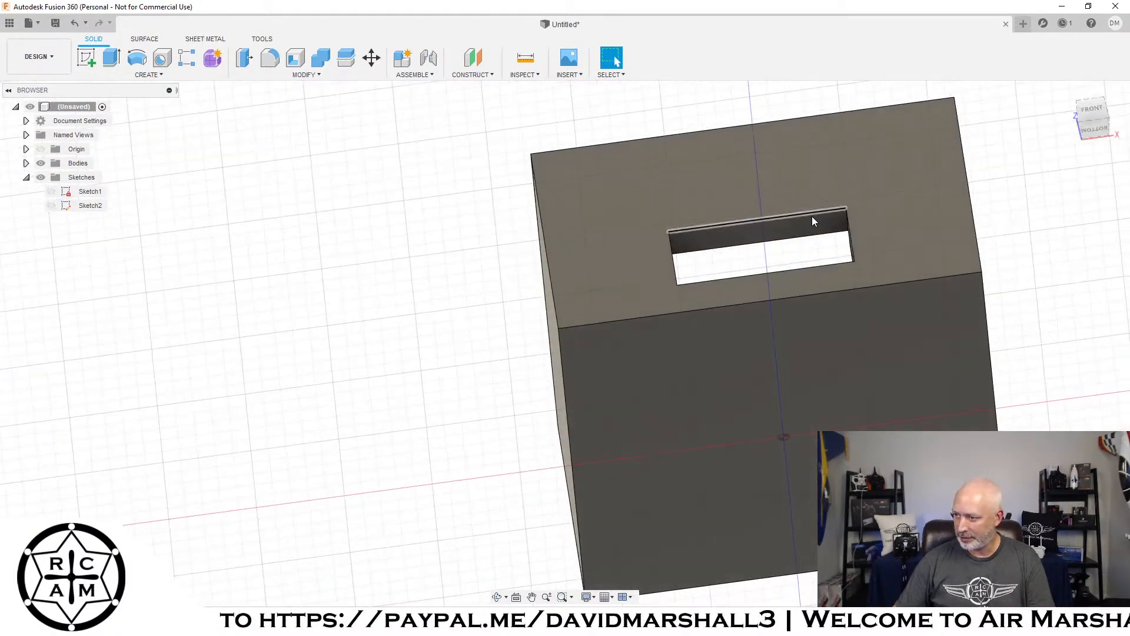
click(732, 233)
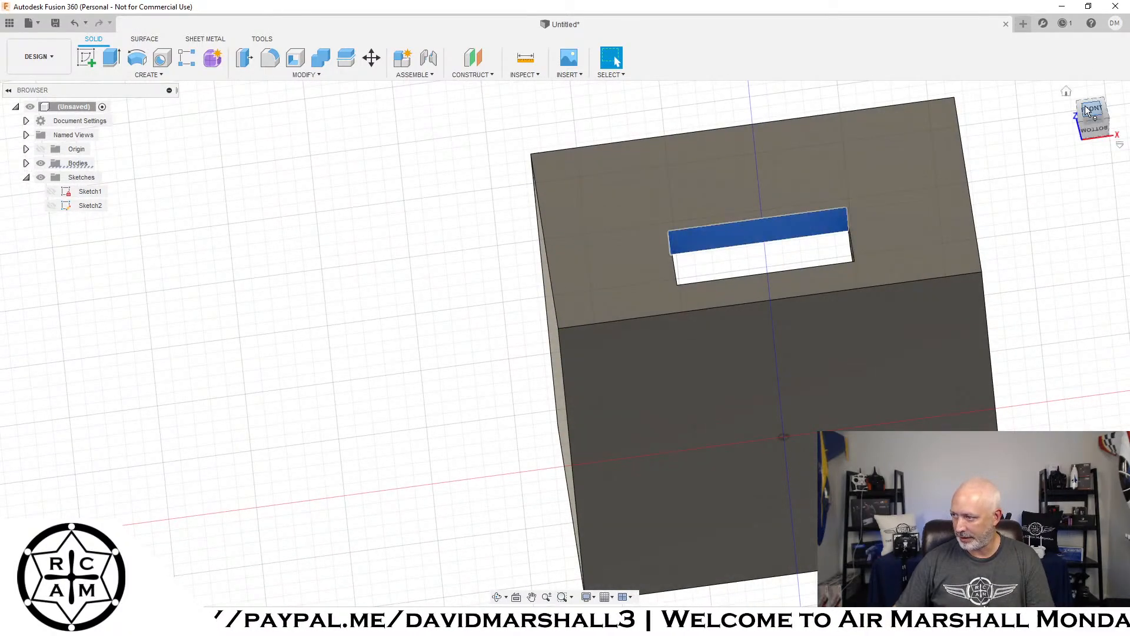
shift+middle_drag(1086, 105, 1065, 159)
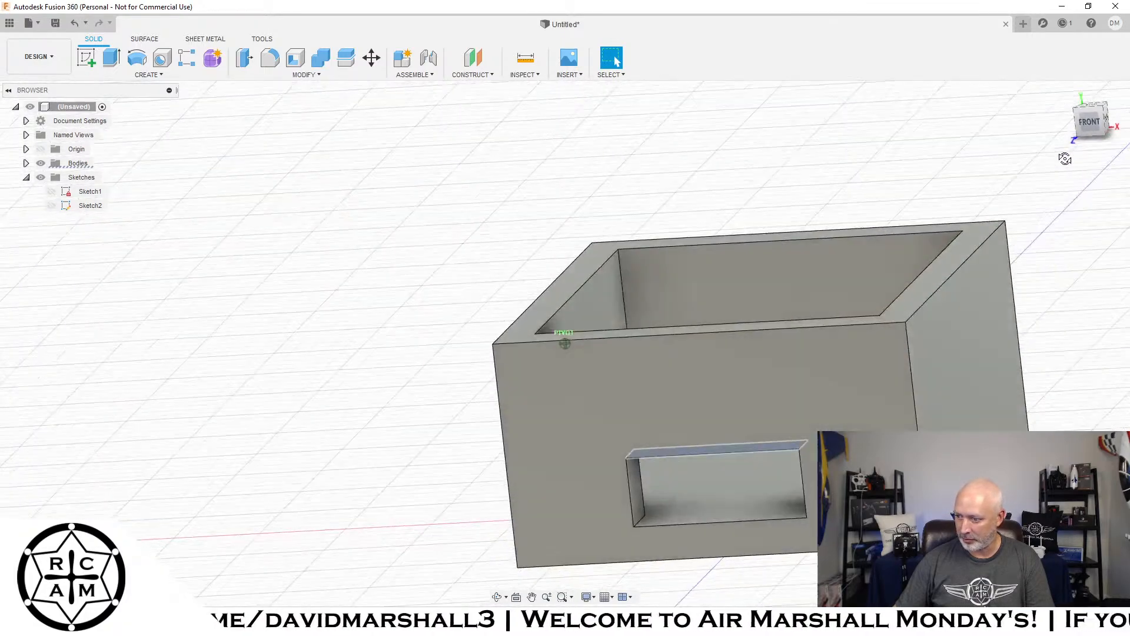
click(110, 59)
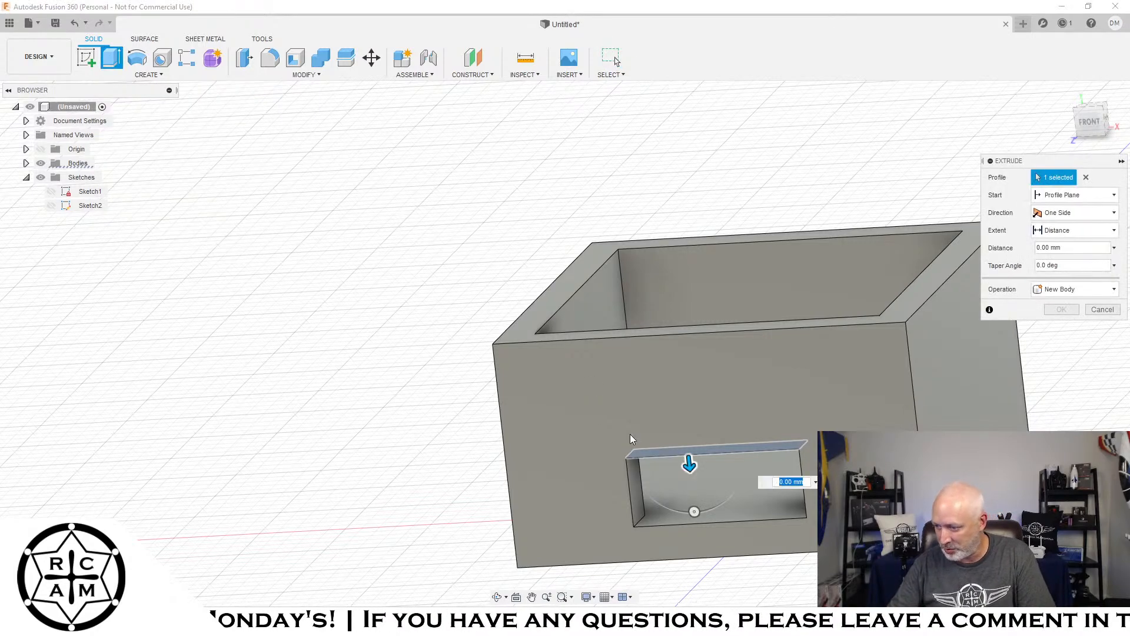
drag(689, 464, 690, 548)
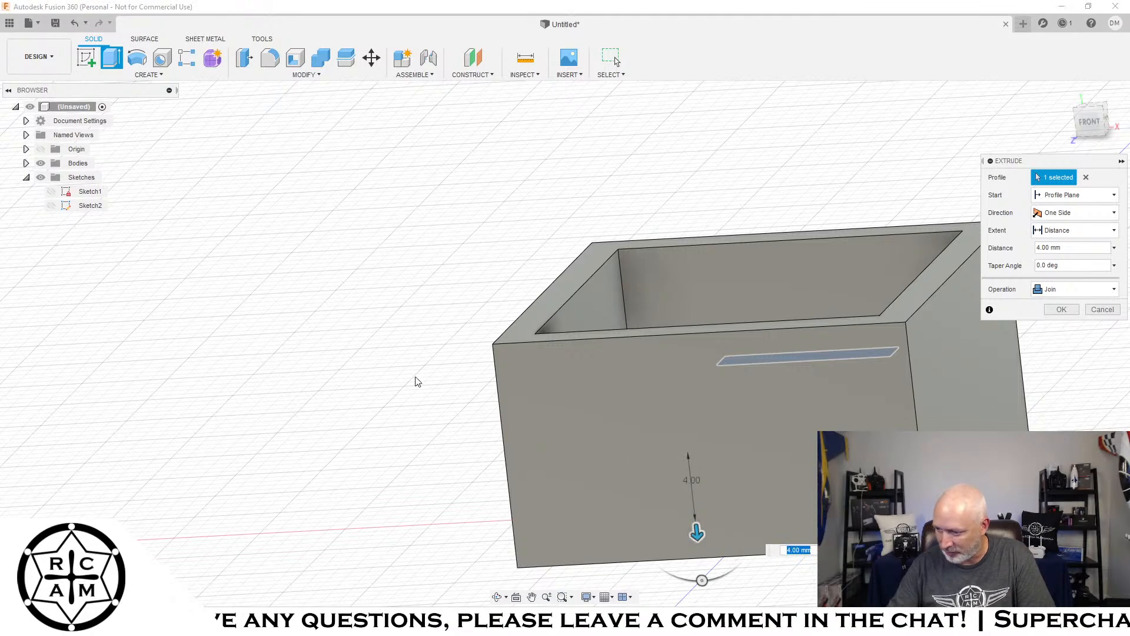
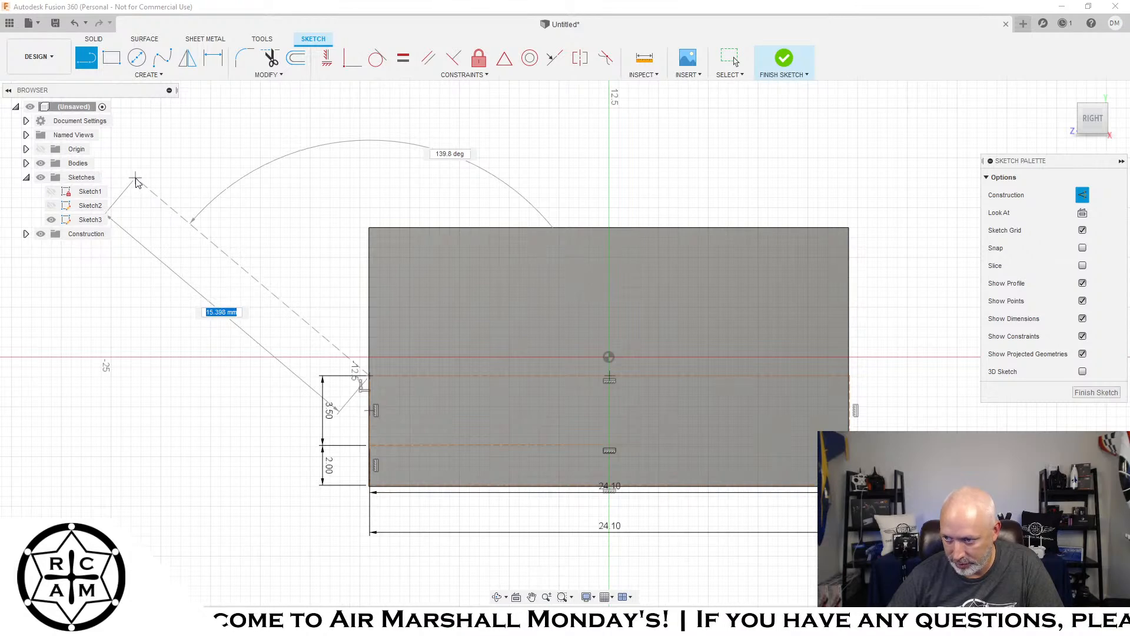
Step: Sketch a construction line about 15.4 mm long at about 140° from the 3.5 mm strip's upper left corner, continued by a short vertical segment
drag(136, 183, 137, 109)
click(135, 107)
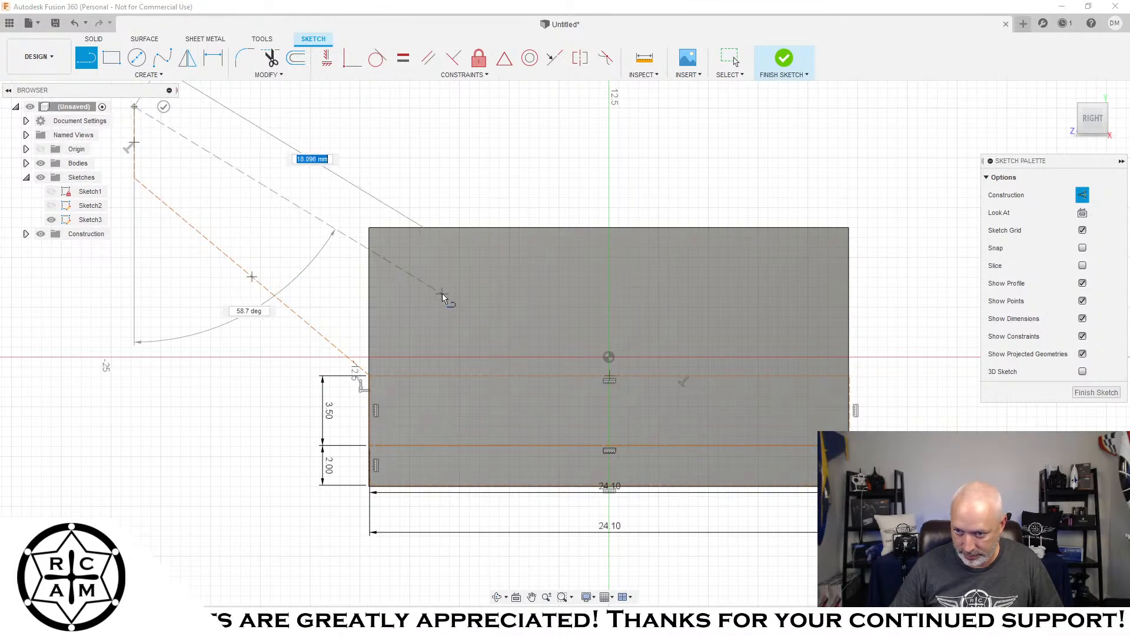
key(Escape)
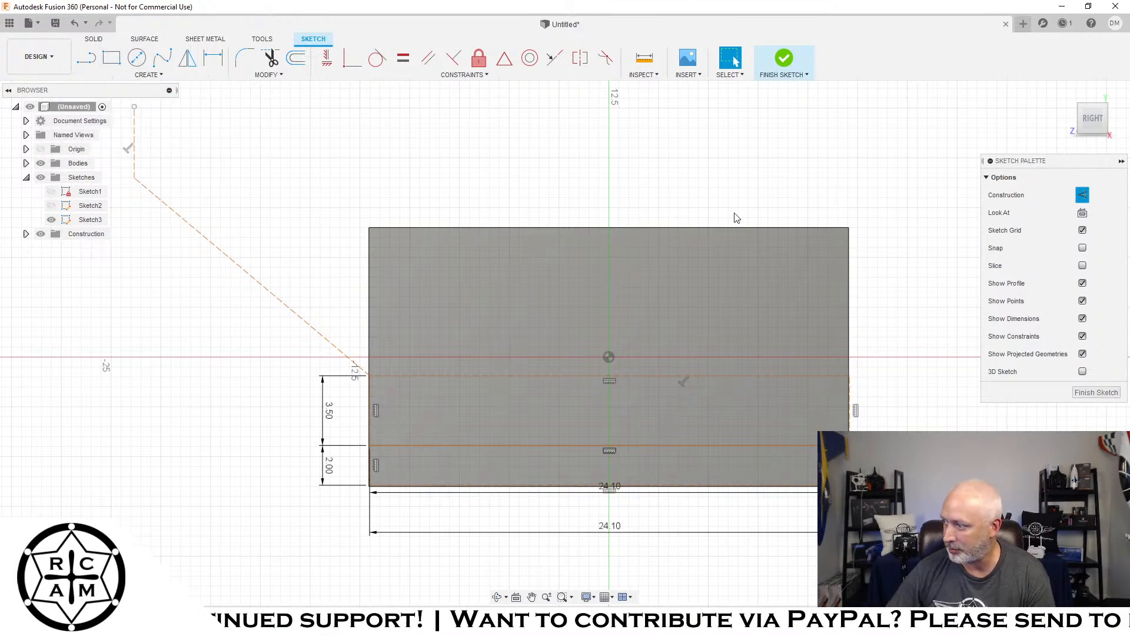
Step: Draw a 10 mm by 2 mm three-point construction rectangle along the angled line, starting at the strip's upper left corner
click(148, 75)
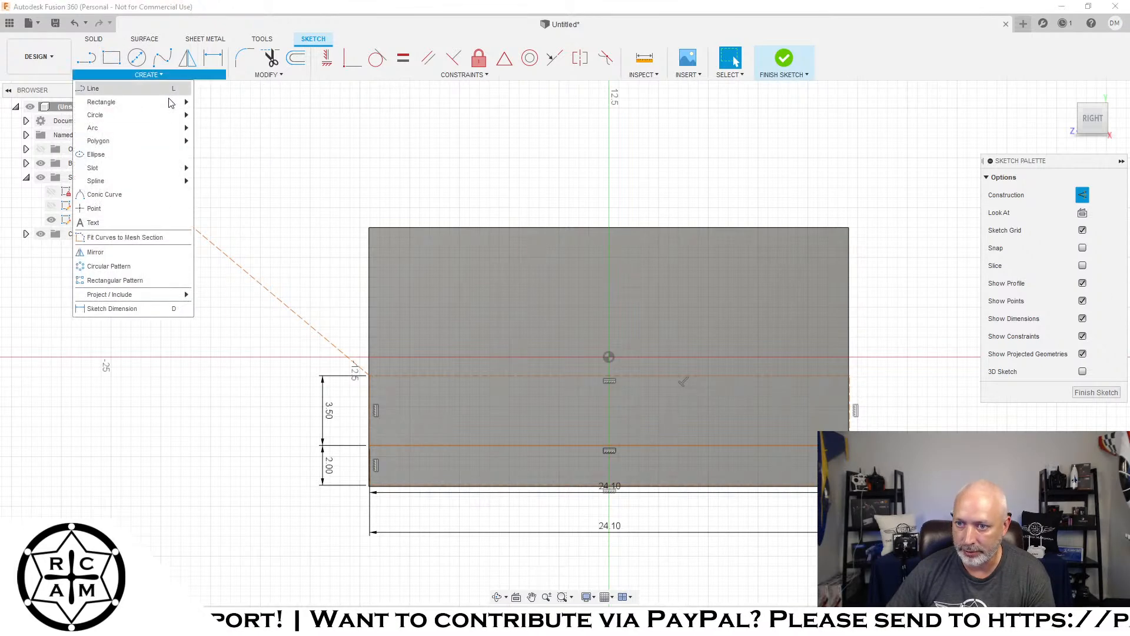
mouse_move(171, 103)
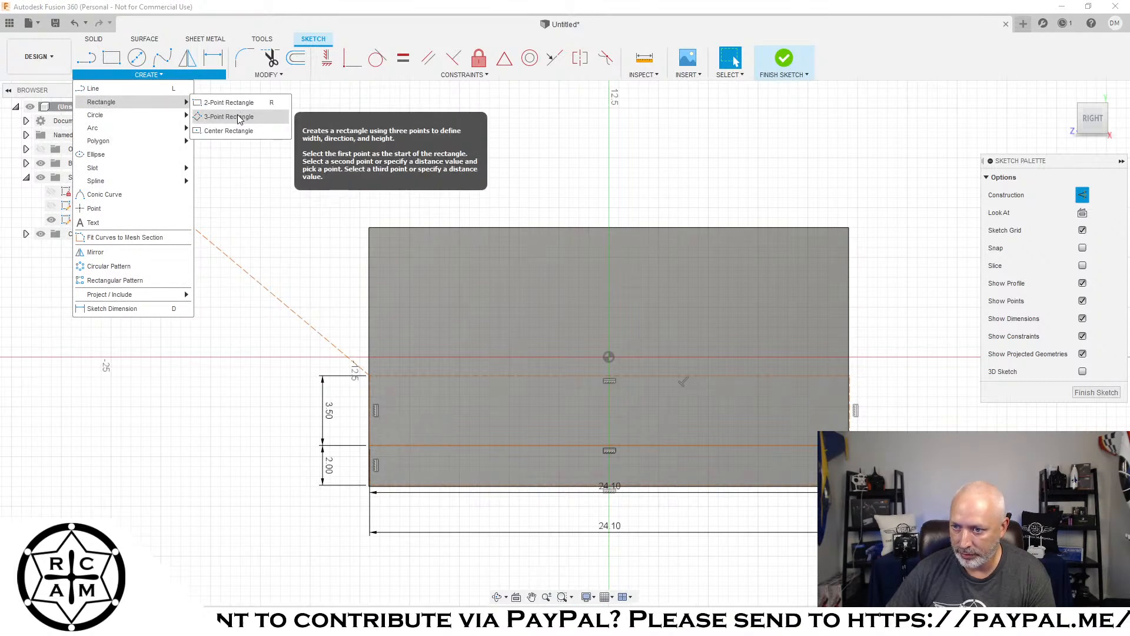
click(239, 117)
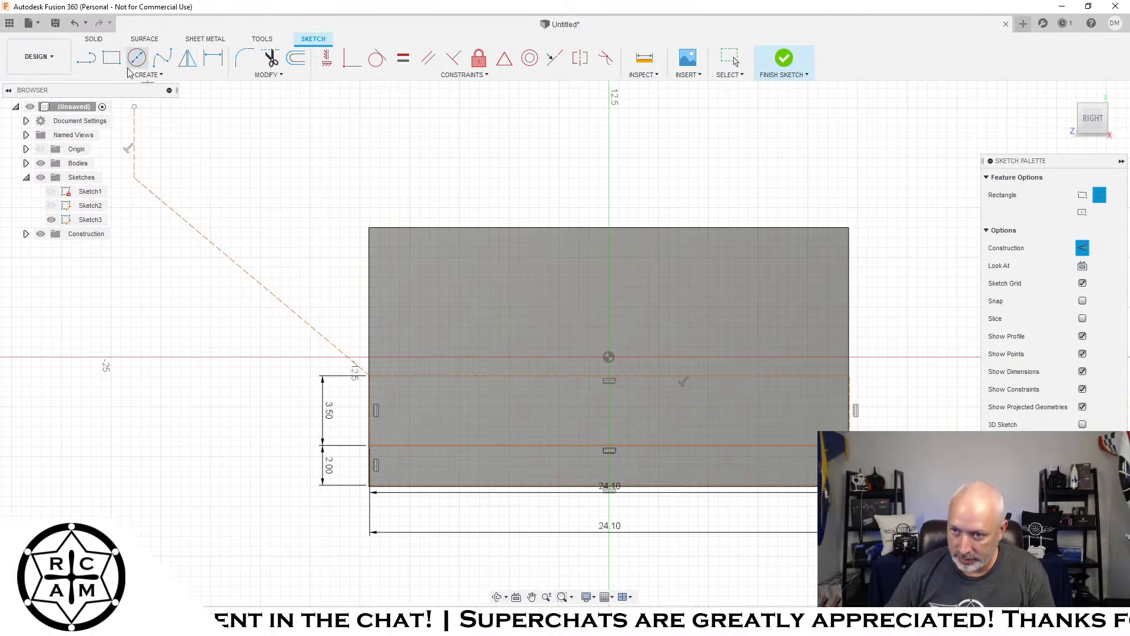
click(368, 377)
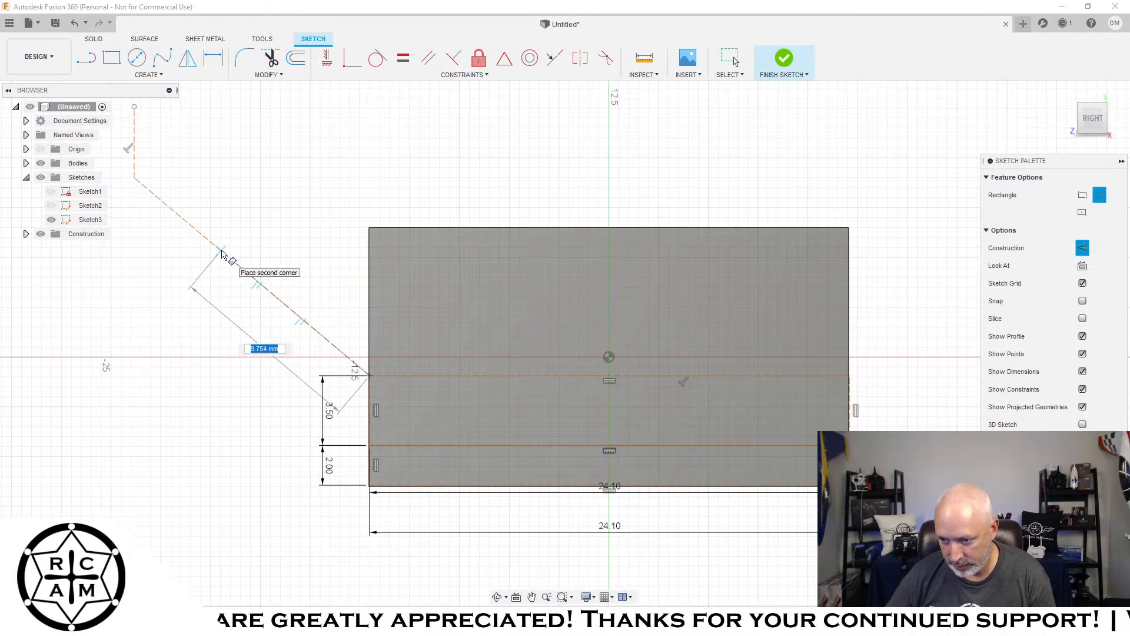
text(10)
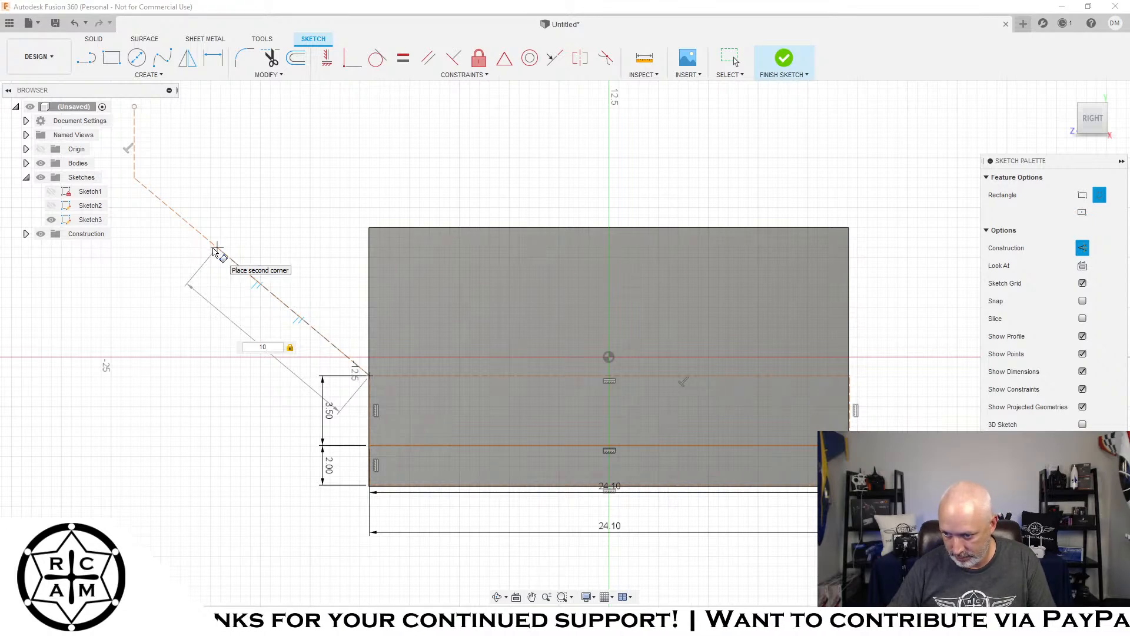
click(217, 247)
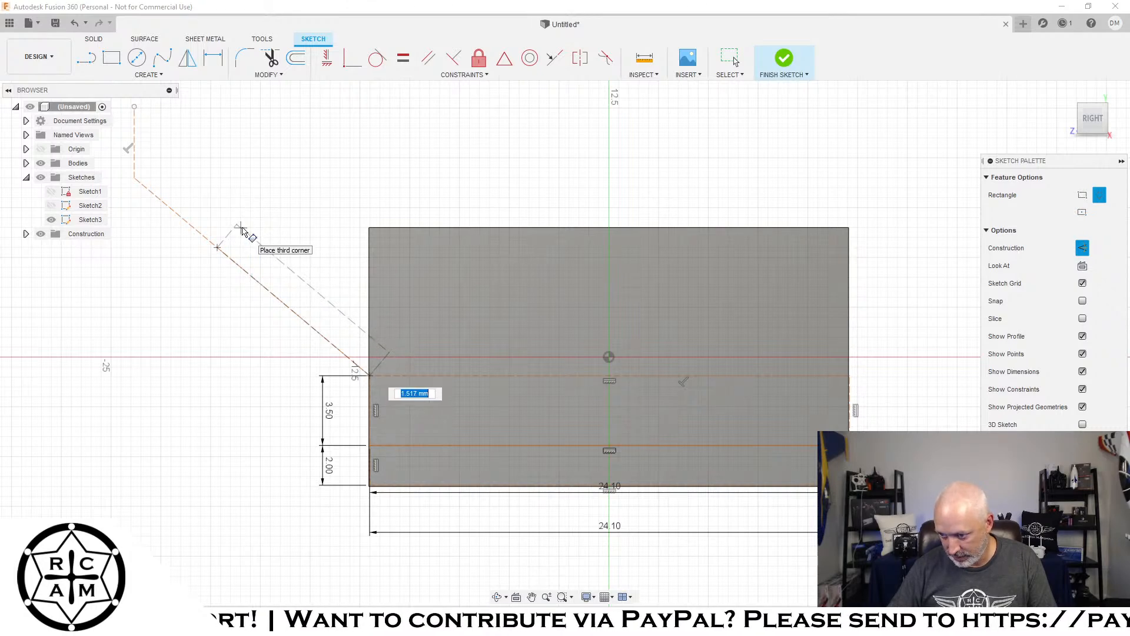
text(2)
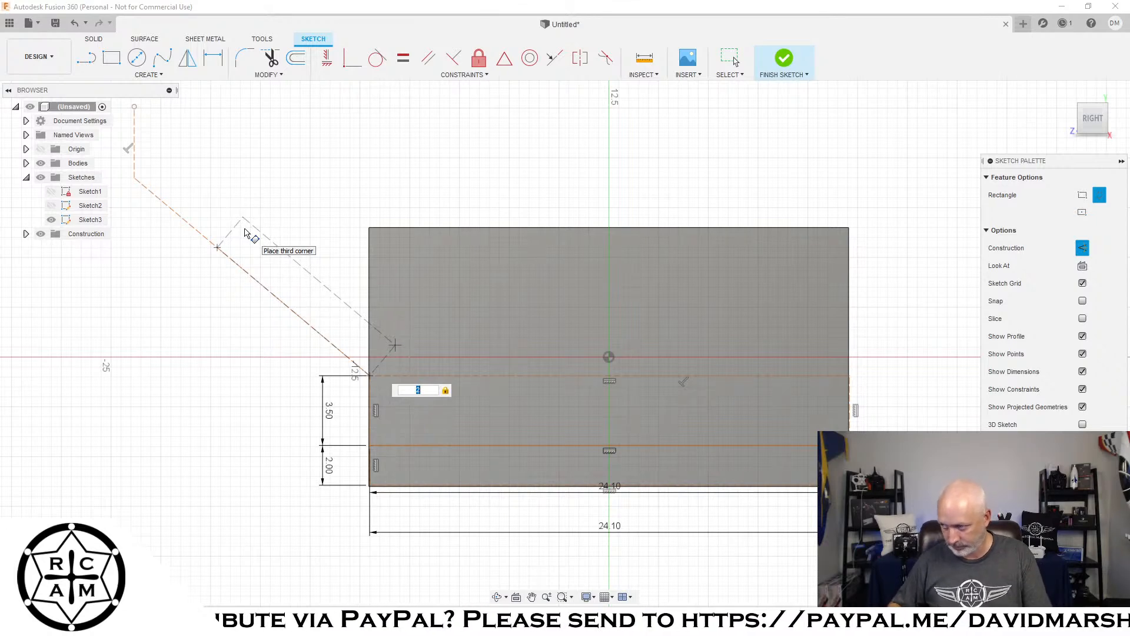
key(Return)
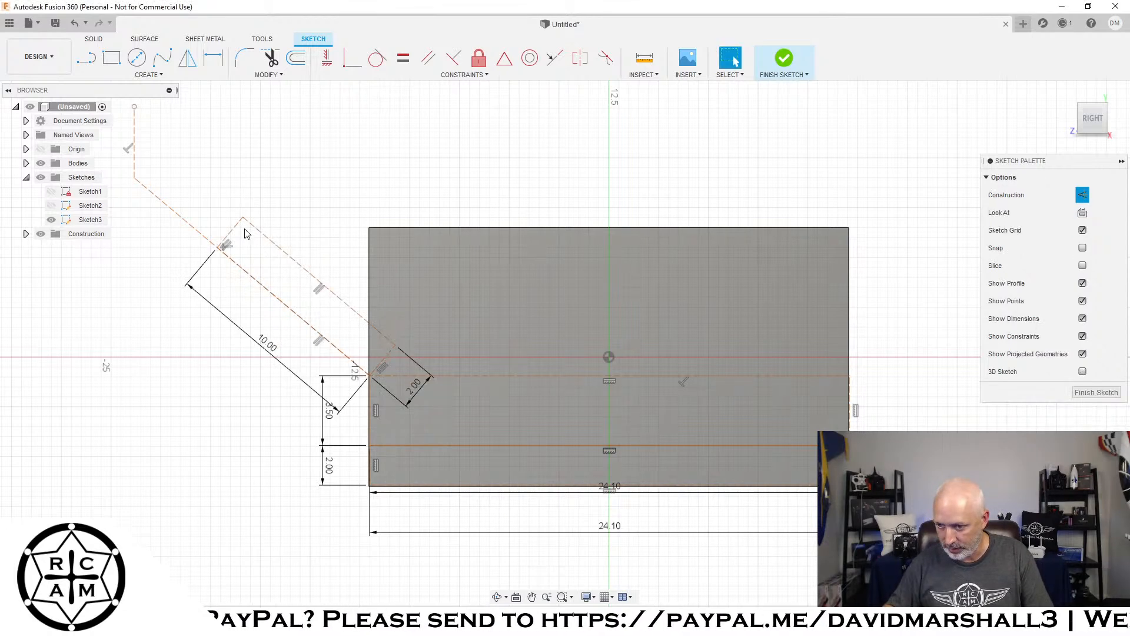
Step: Convert all four edges of the angled 10 mm by 2 mm rectangle from construction to regular lines
click(262, 237)
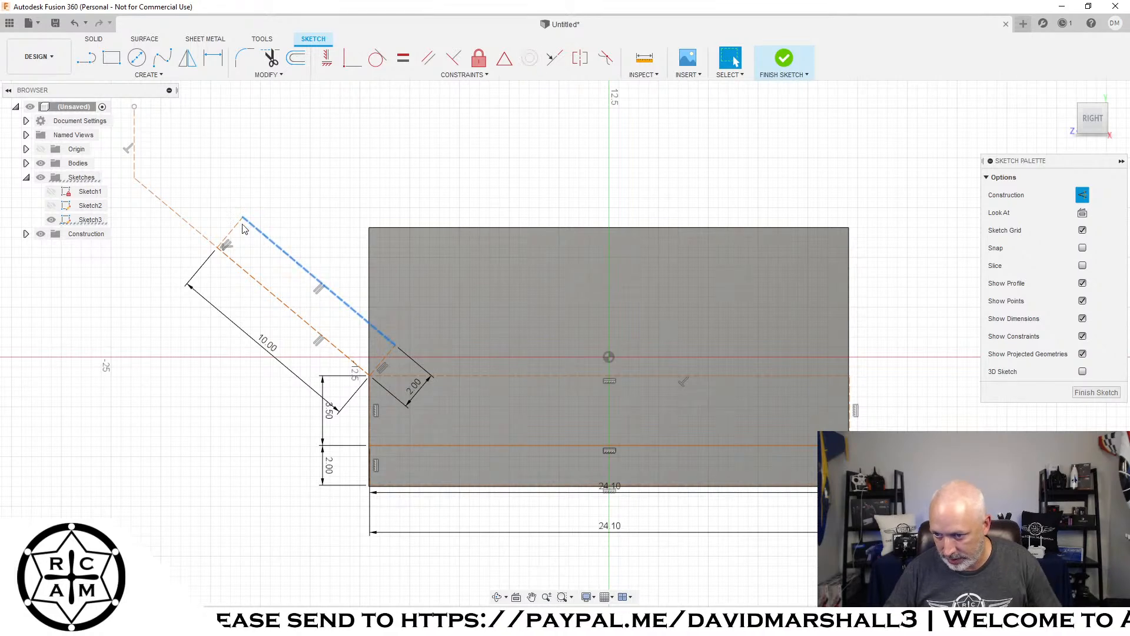
click(263, 284)
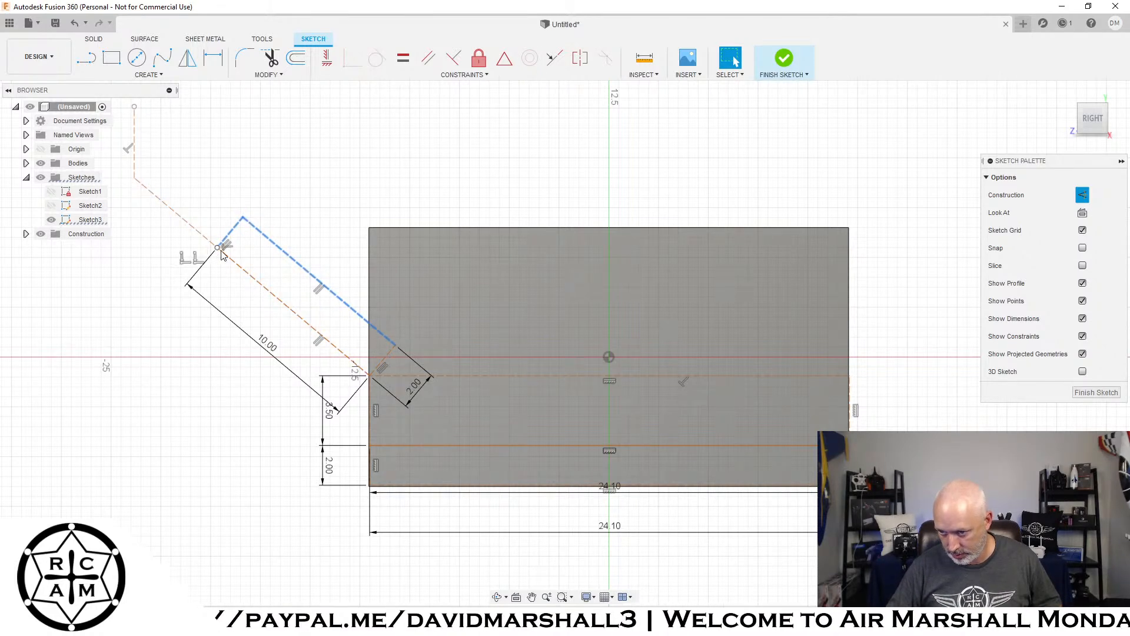
click(255, 285)
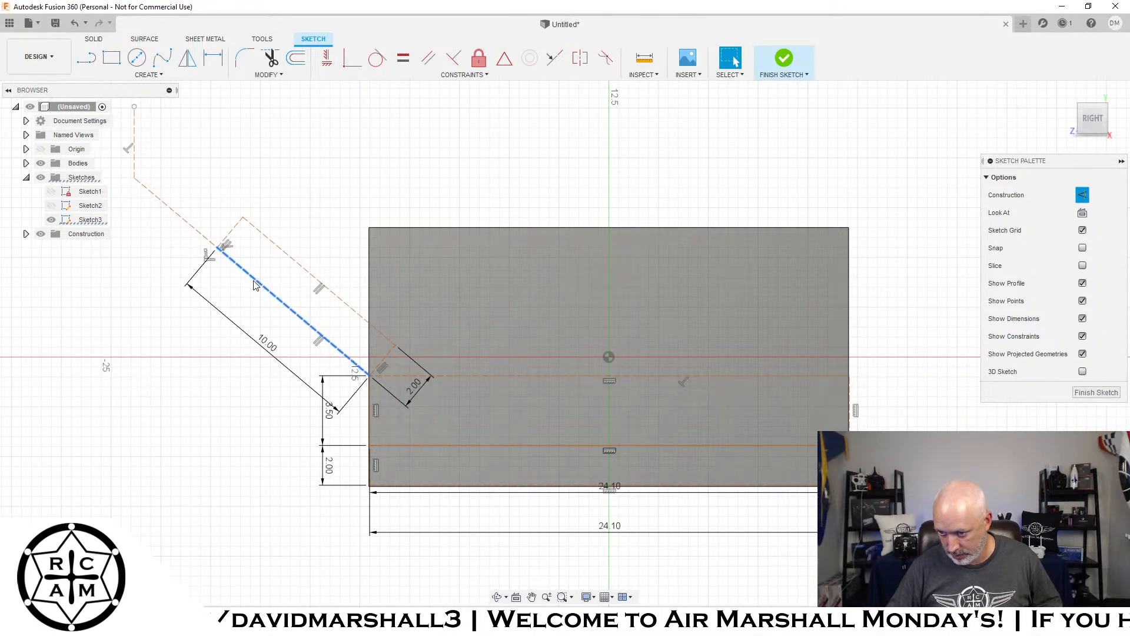
shift+click(233, 232)
shift+click(265, 236)
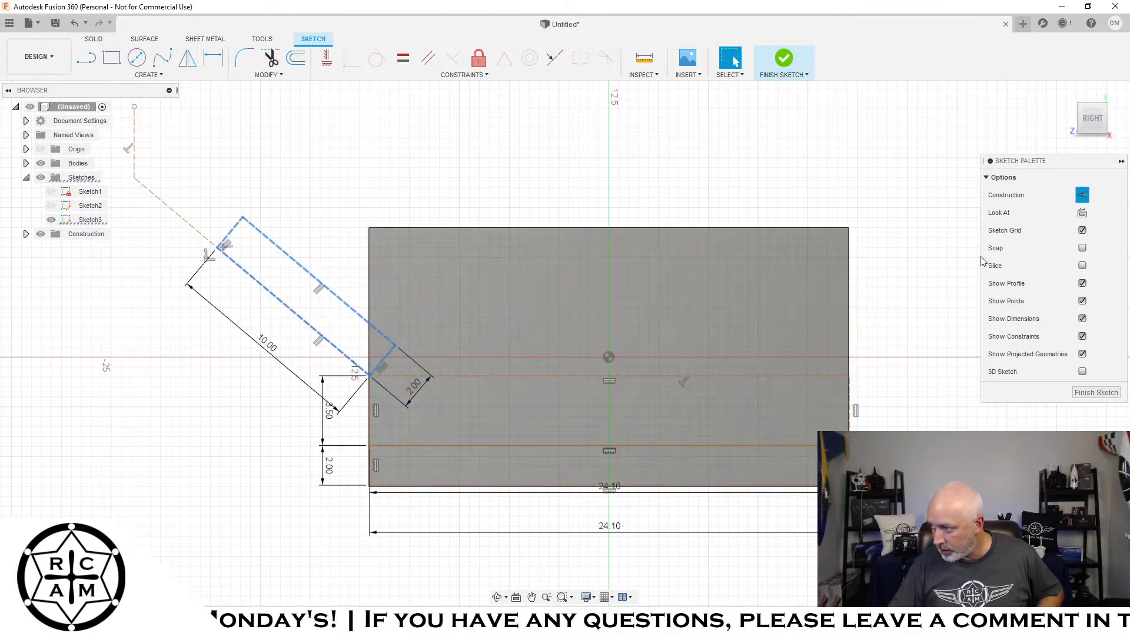
click(1083, 195)
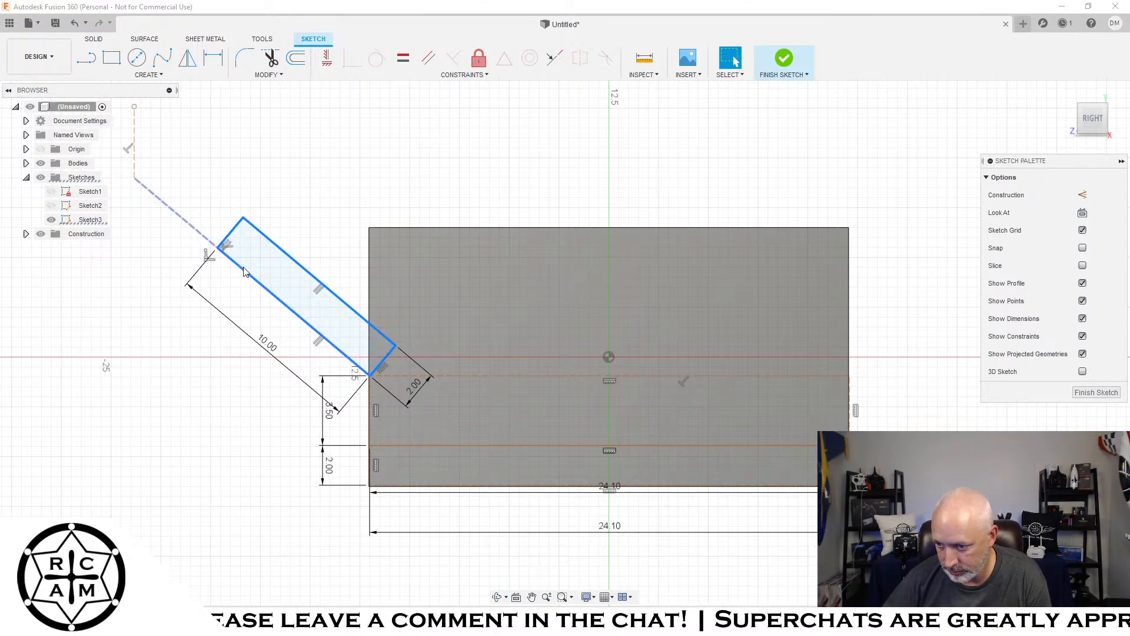
Step: Sketch a 3 mm vertical construction line downward from the upper corner of the angled rectangle, crossing its lower edge
key(l)
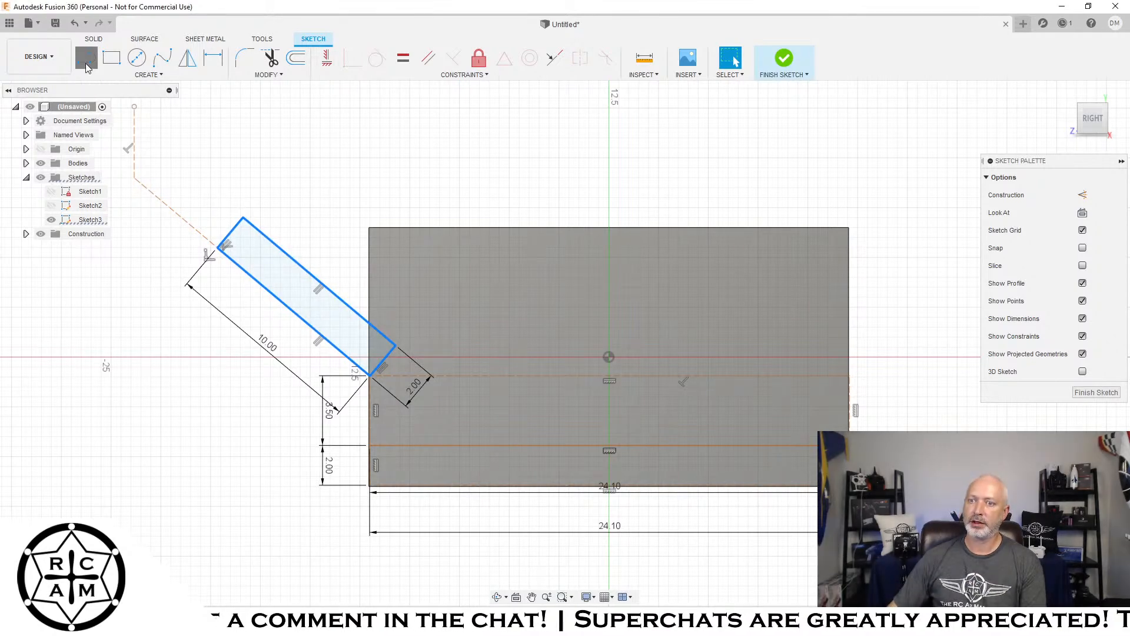
key(x)
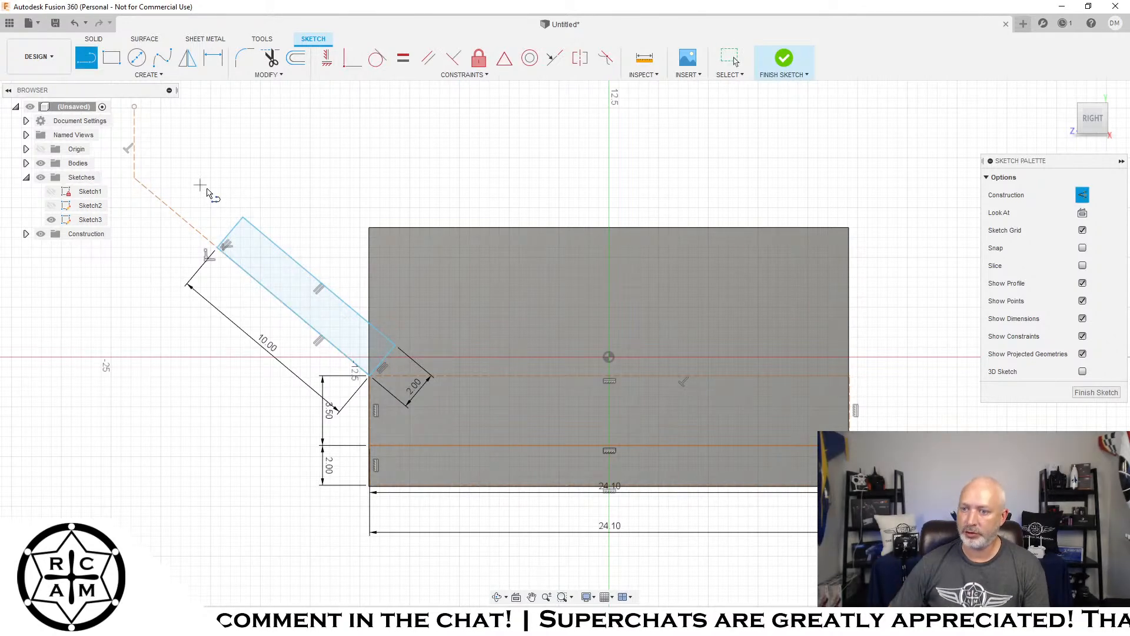
click(243, 219)
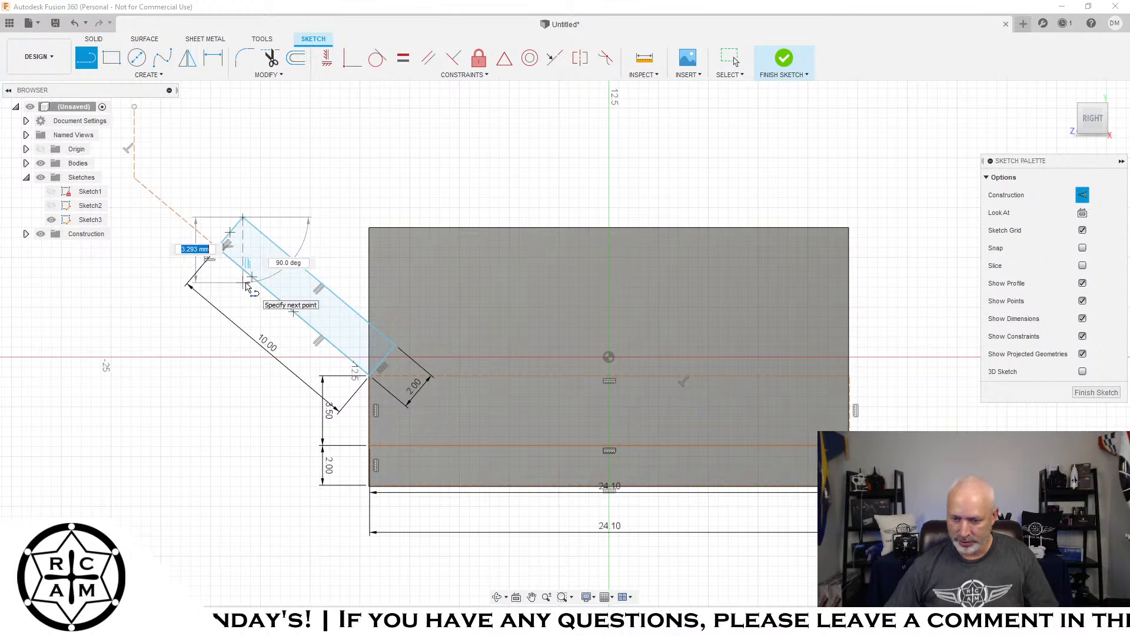
text(3)
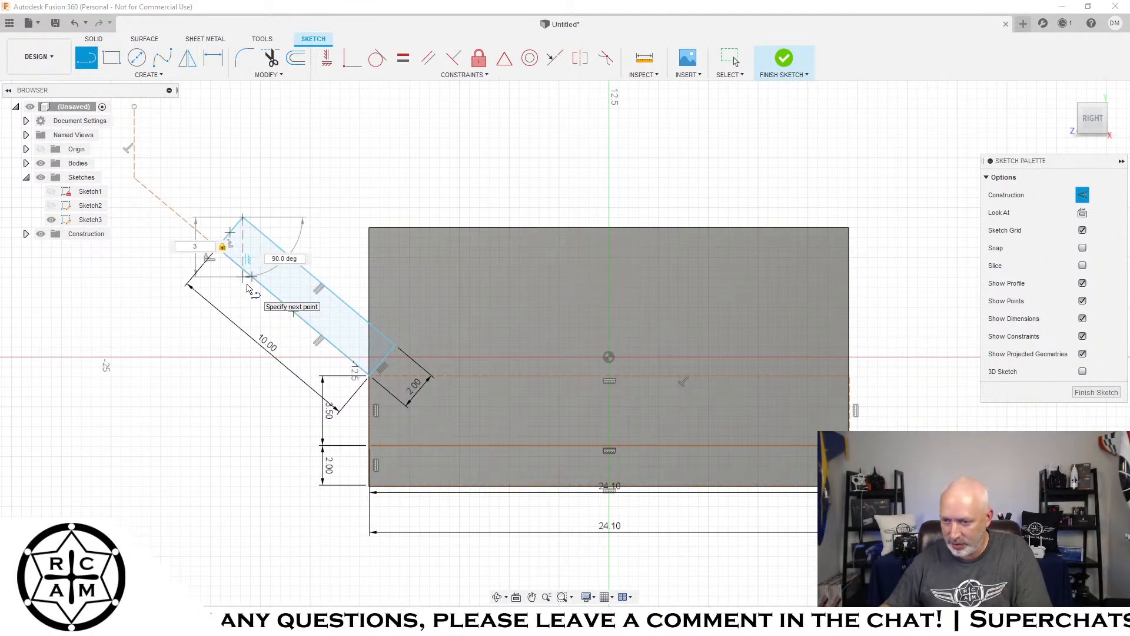
key(Return)
key(Escape)
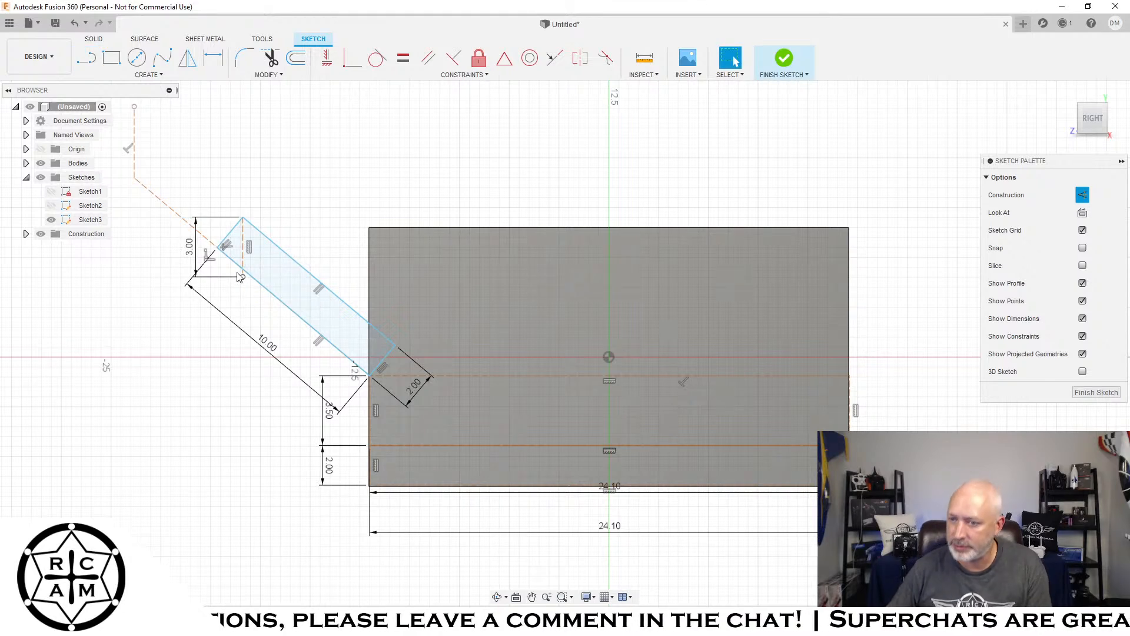
Step: Make the 3 mm vertical line regular geometry and, with the sketch finished, select the angled profile between it and the box
click(243, 236)
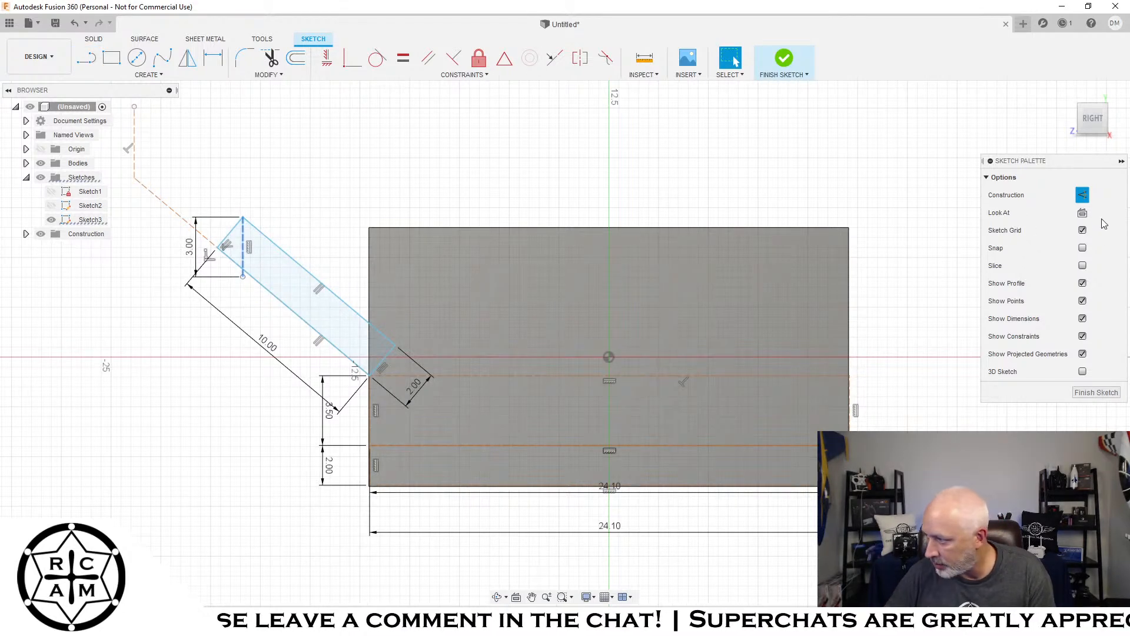
click(1083, 194)
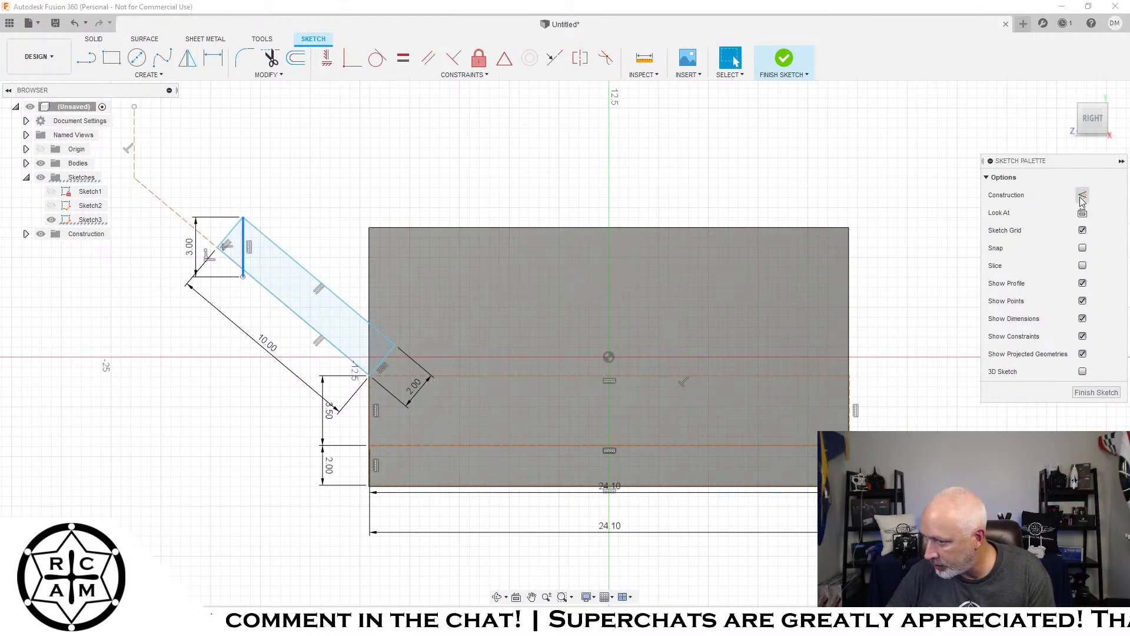
click(288, 160)
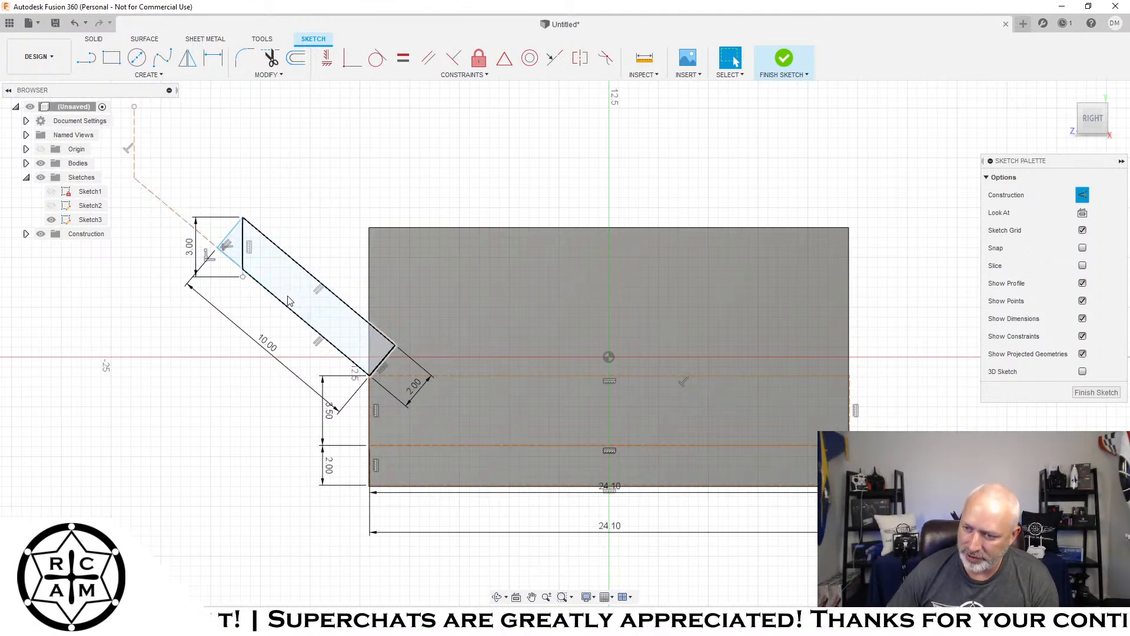
click(328, 330)
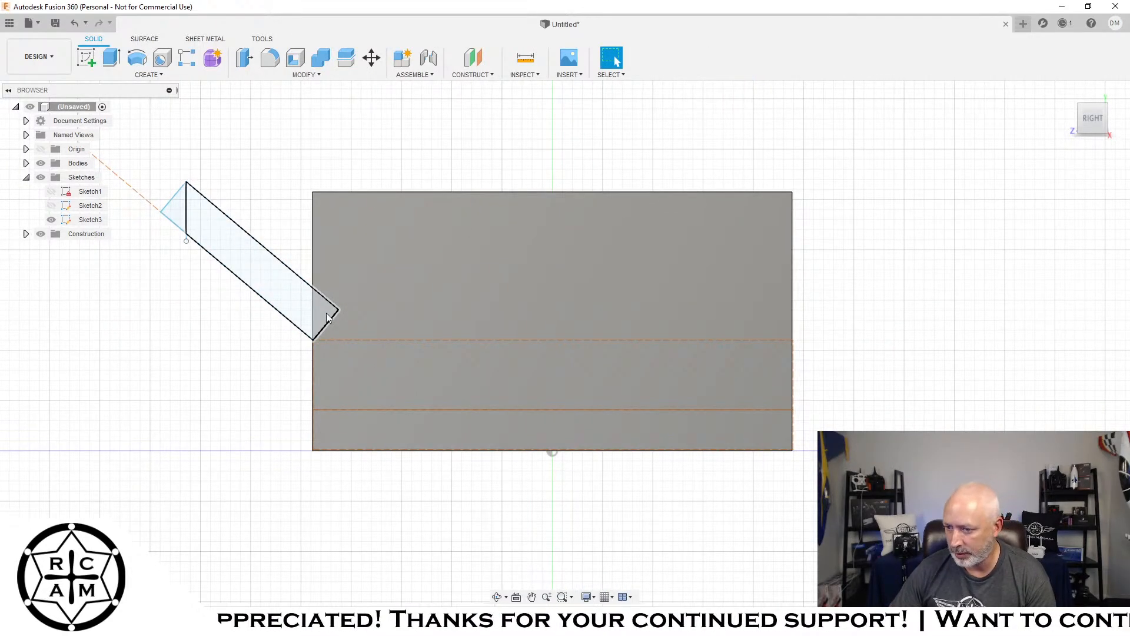
click(279, 296)
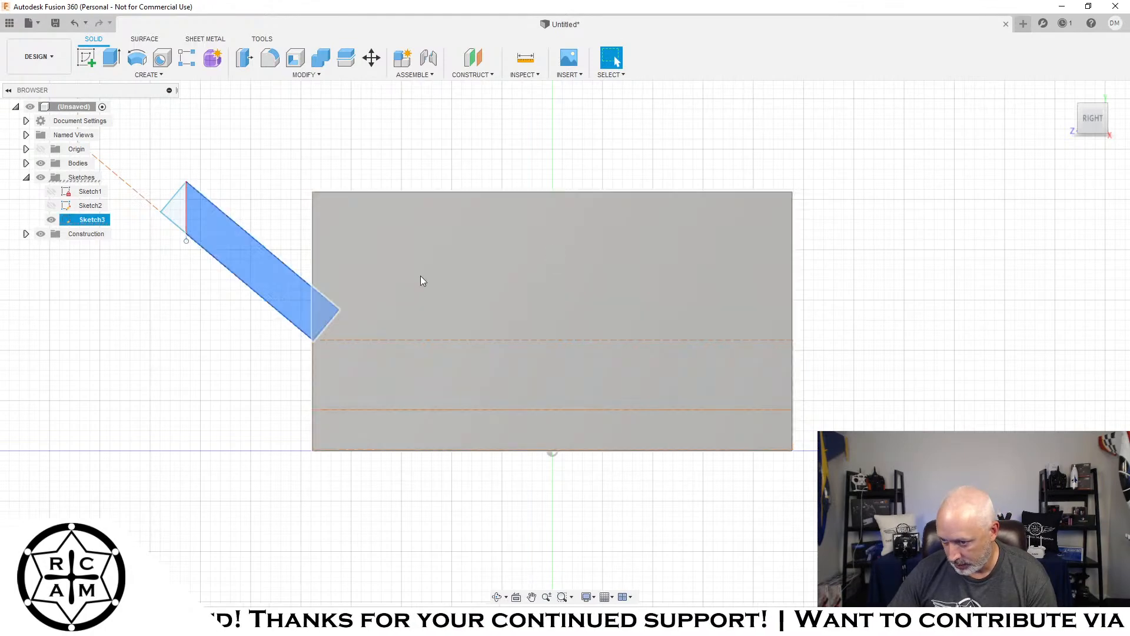
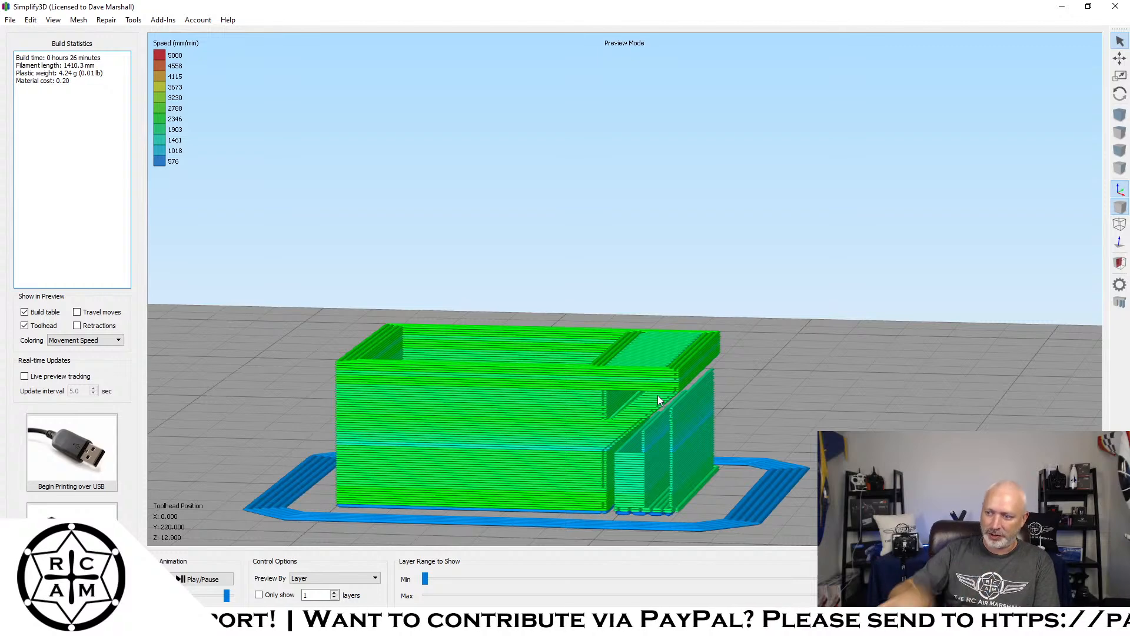
Step: In Simplify3D, examine the GPS mount's sliced toolpaths and its model view from several angles, checking the overhang and its supports
drag(699, 238, 731, 206)
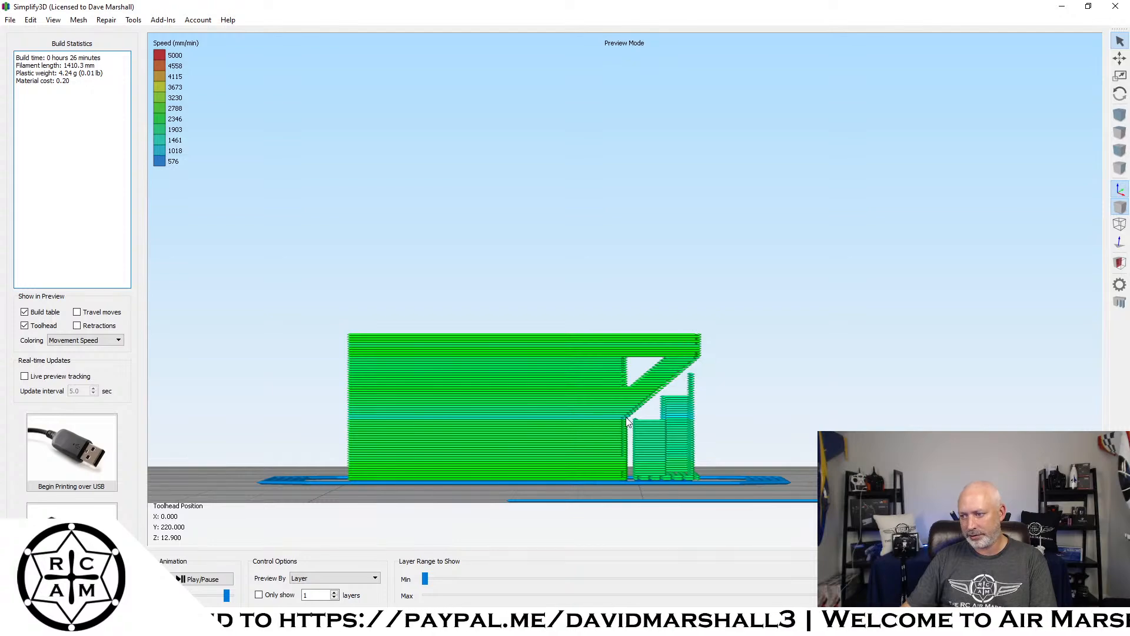
mouse_move(848, 259)
mouse_down()
mouse_move(603, 260)
mouse_move(490, 301)
mouse_move(285, 298)
mouse_move(654, 266)
mouse_move(888, 267)
mouse_move(834, 276)
mouse_up()
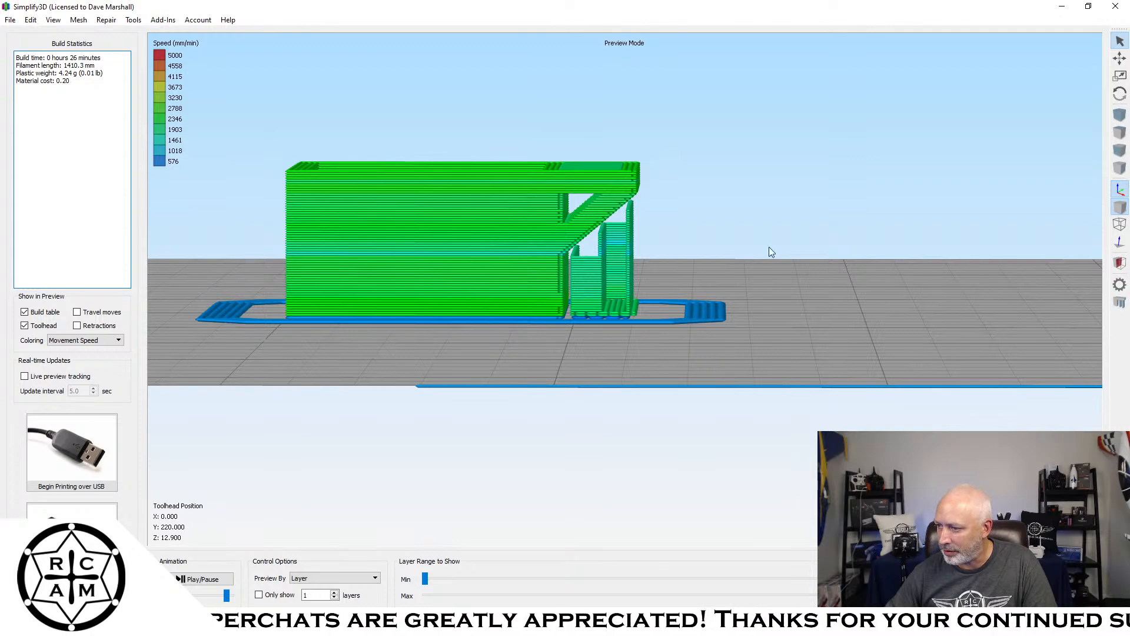
drag(1002, 95, 666, 227)
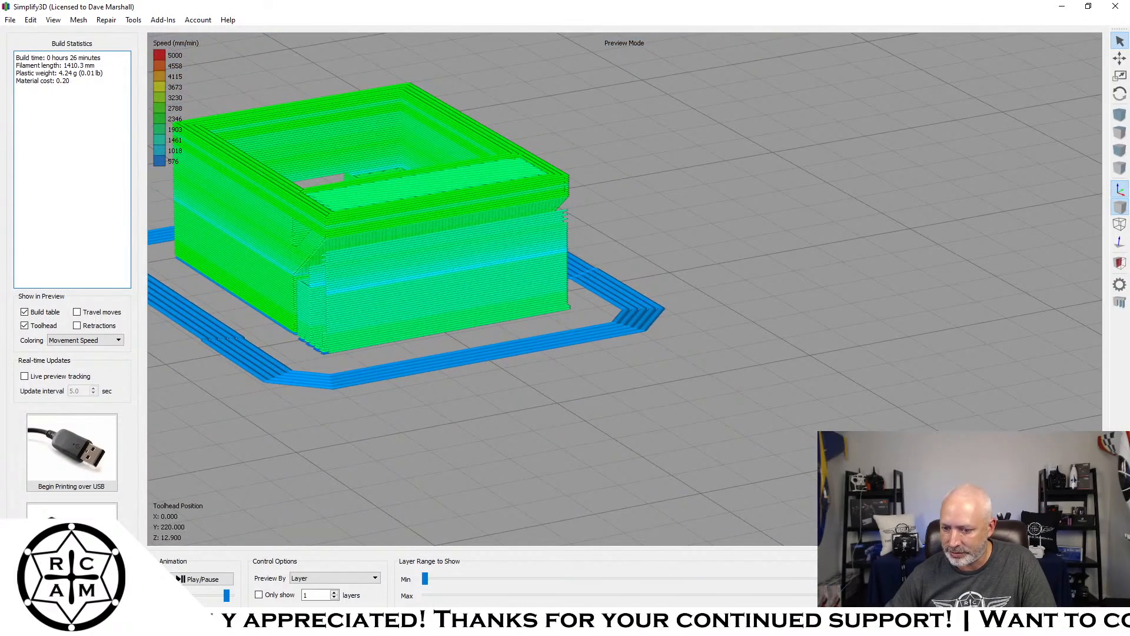
click(72, 598)
drag(535, 459, 536, 412)
drag(566, 229, 759, 386)
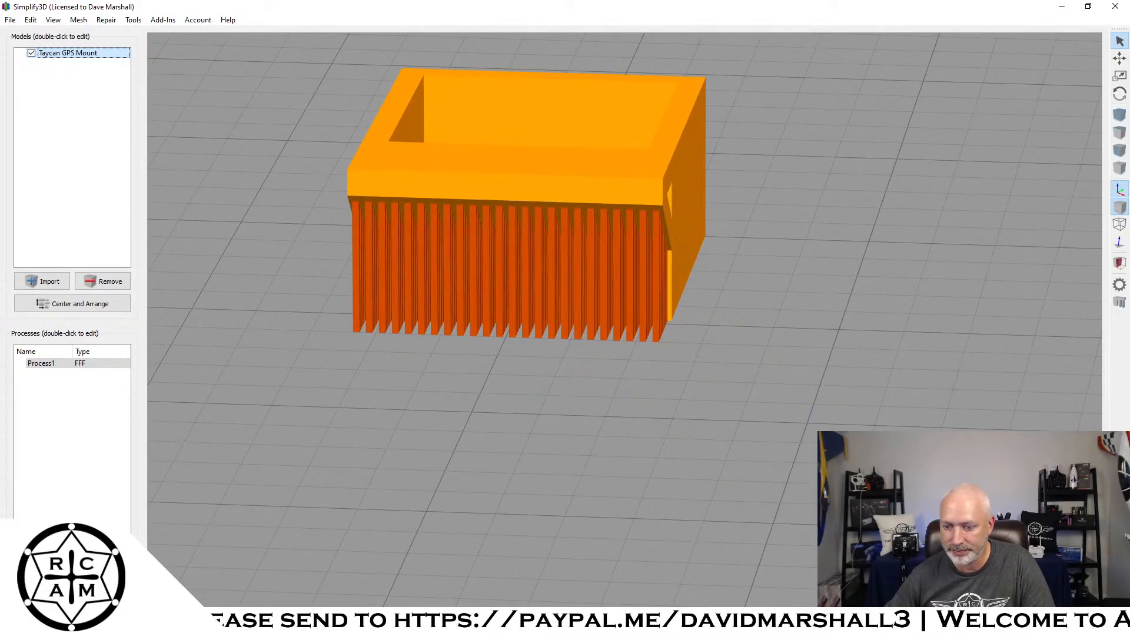
click(72, 591)
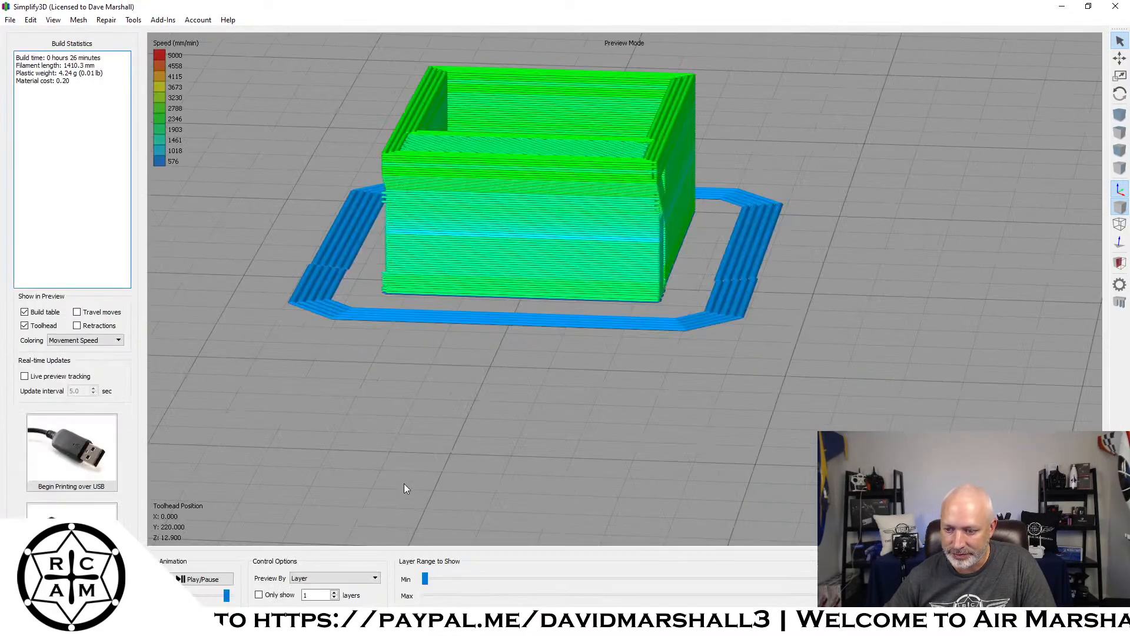
drag(487, 357, 743, 425)
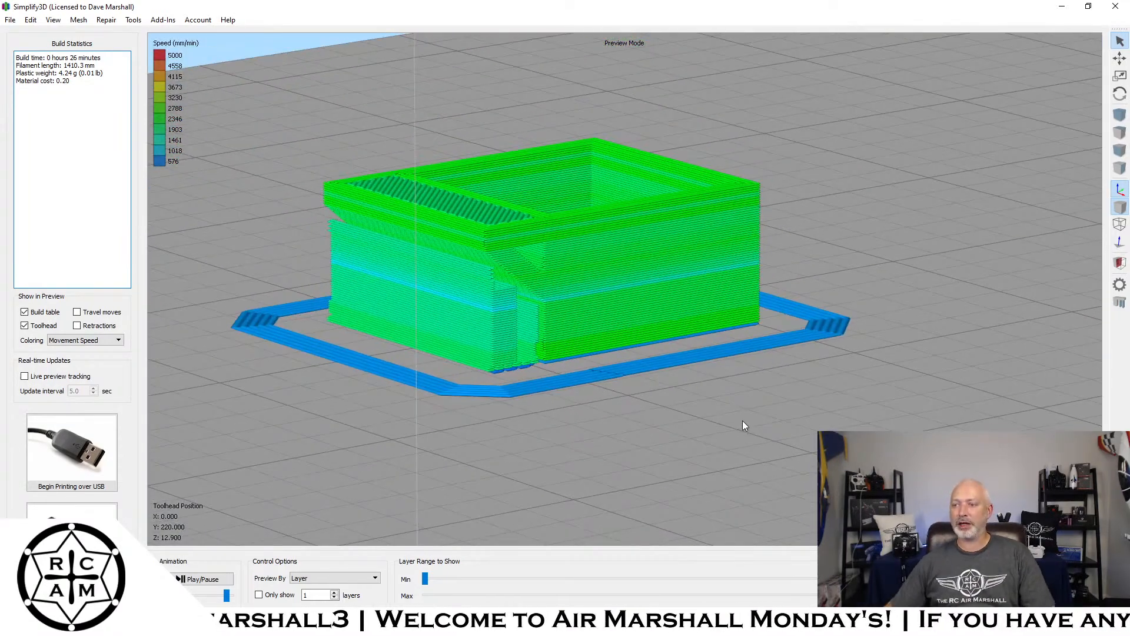